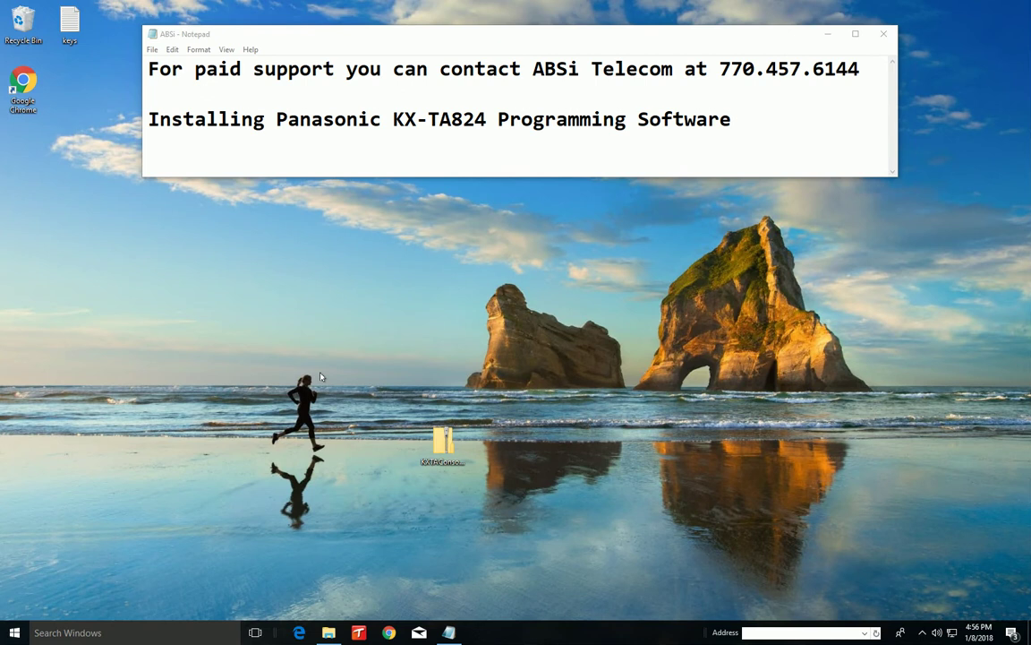
# Select the downloaded KXTAConsole zip archive on the desktop
pyautogui.click(438, 442)
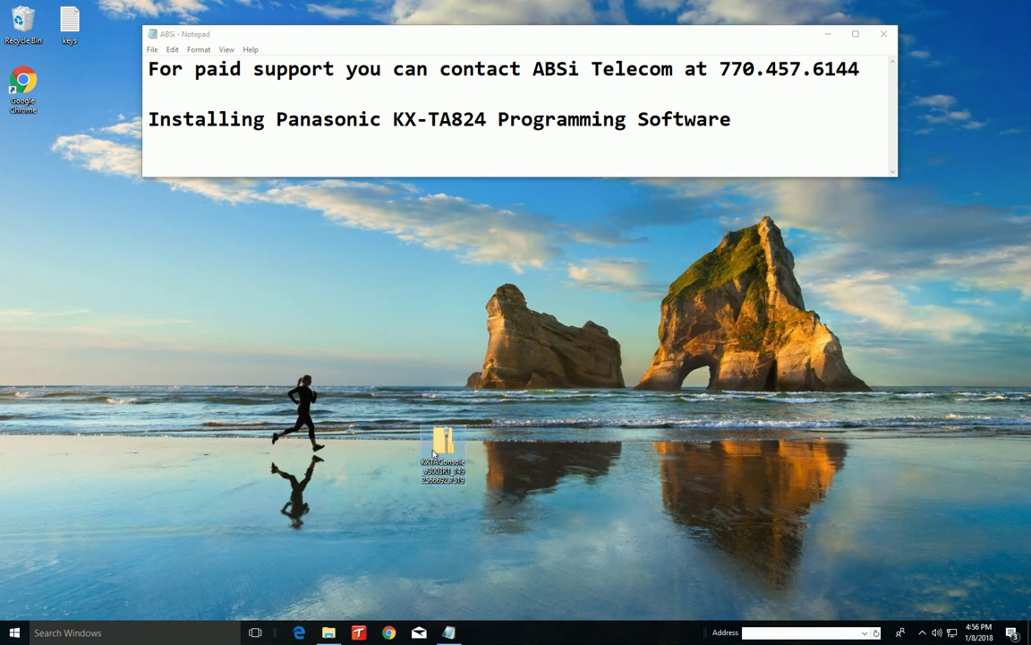
# Open the KXTAConsole archive, launch its installer, then dismiss the first SmartScreen warning
pyautogui.doubleClick(434, 448)
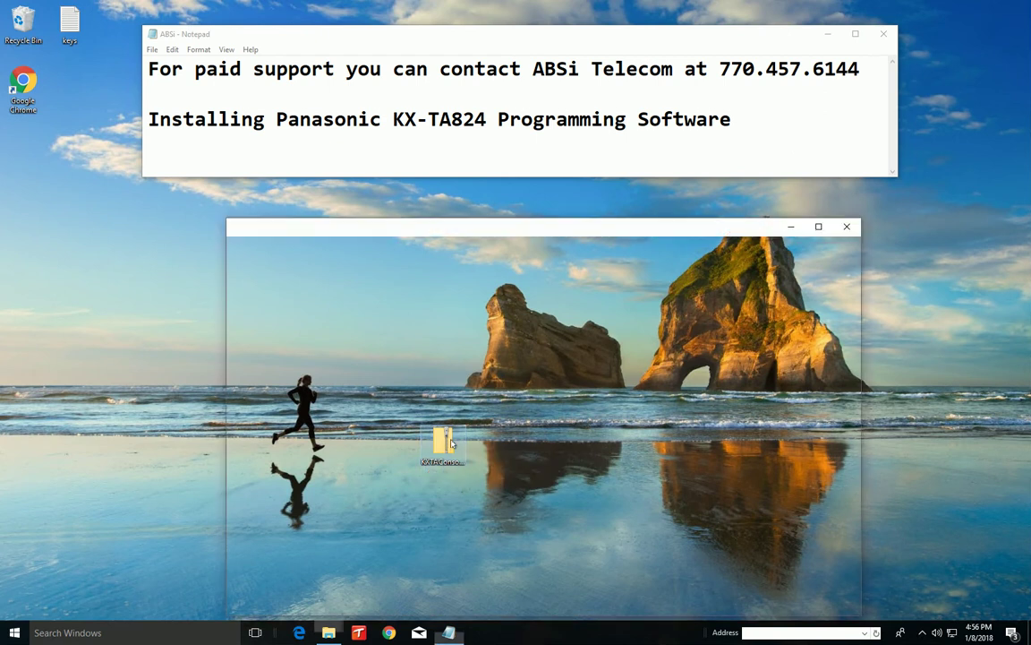
pyautogui.moveTo(516, 232); pyautogui.dragTo(468, 205)
pyautogui.doubleClick(329, 277)
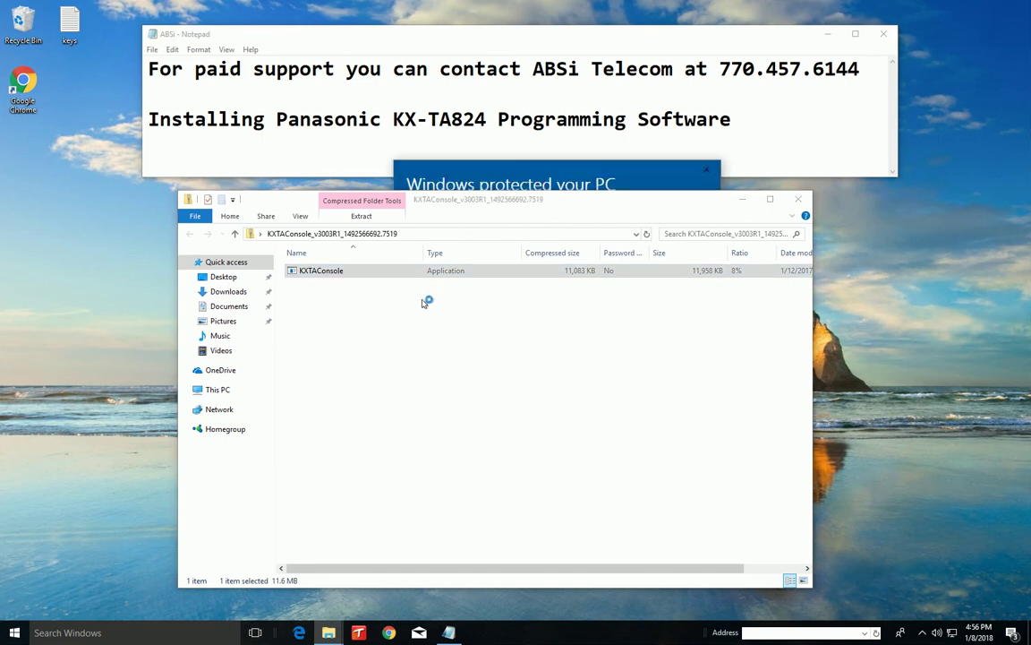
pyautogui.click(462, 170)
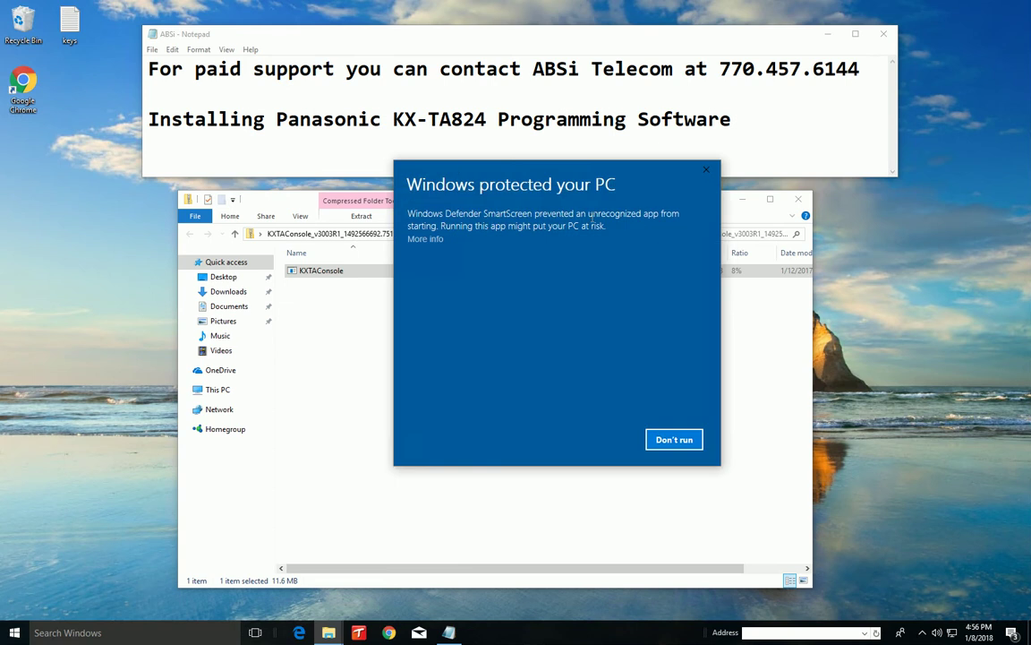
pyautogui.click(417, 239)
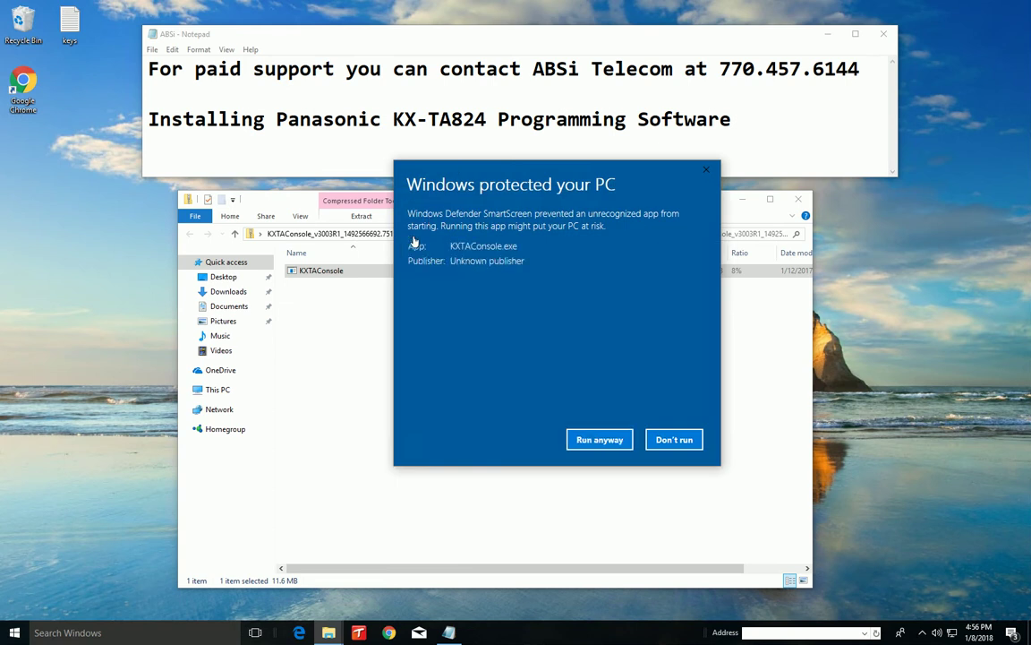
pyautogui.click(705, 171)
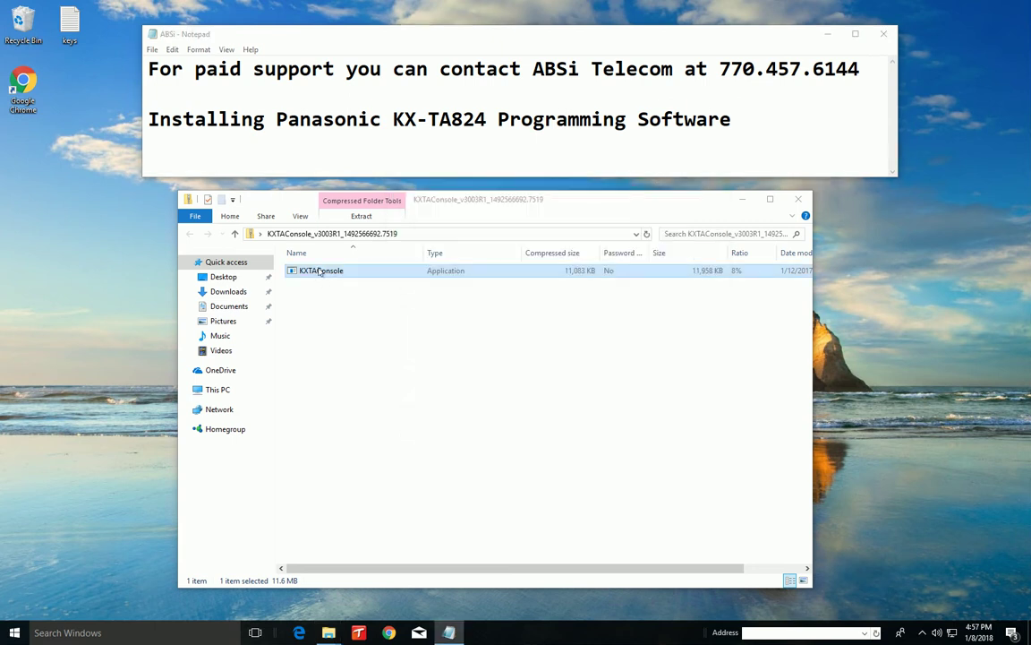
# Relaunch the KXTAConsole installer and run it anyway past SmartScreen
pyautogui.doubleClick(321, 272)
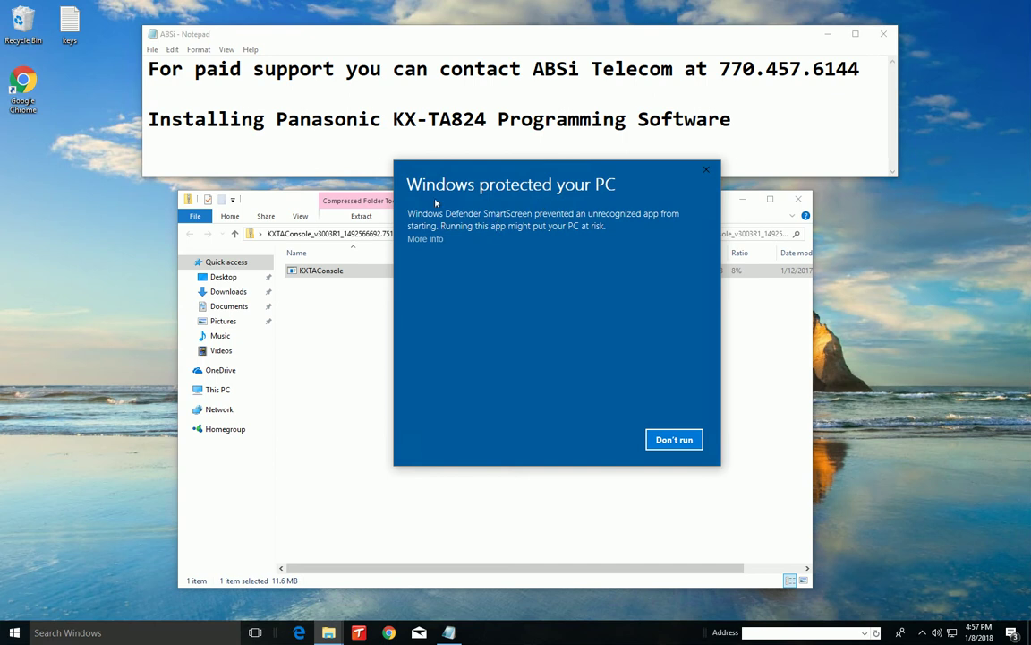
pyautogui.click(426, 240)
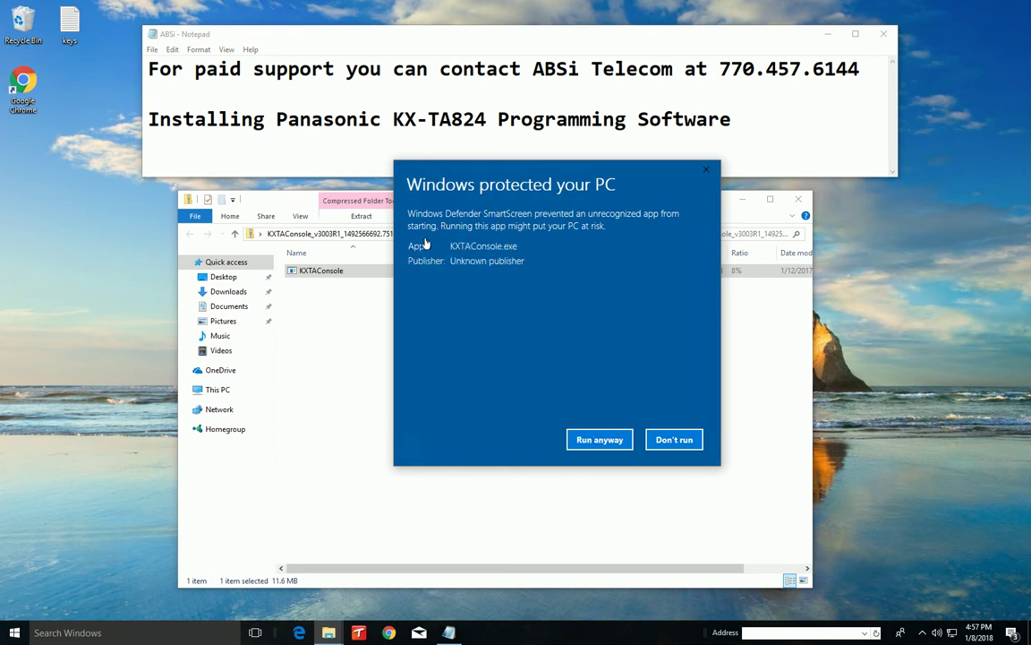
pyautogui.click(599, 439)
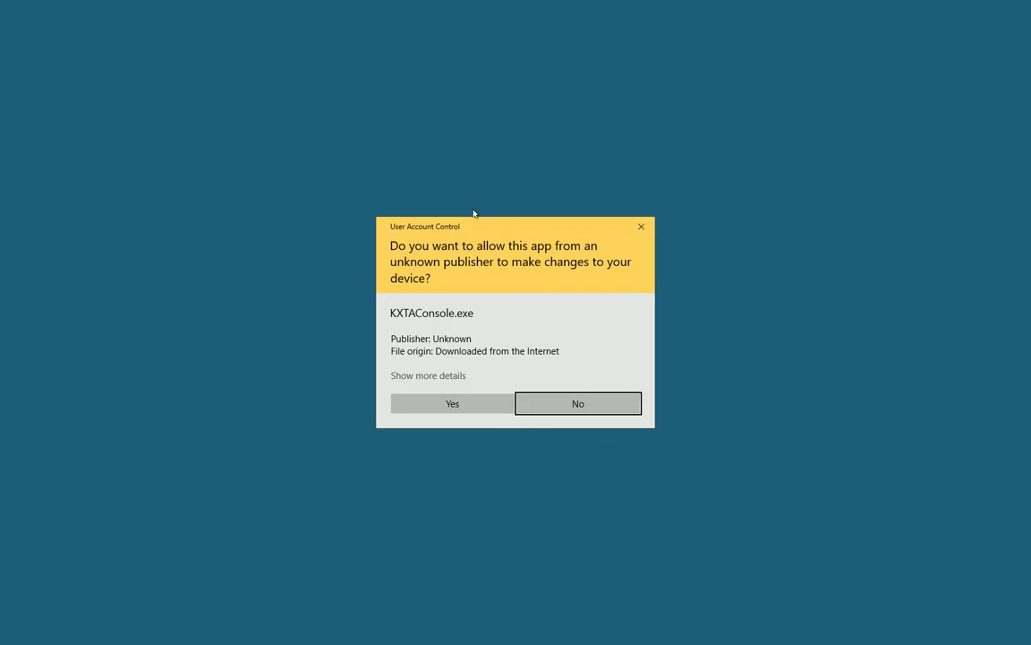
# Approve the installer's permission prompt and accept the license agreement
pyautogui.click(427, 406)
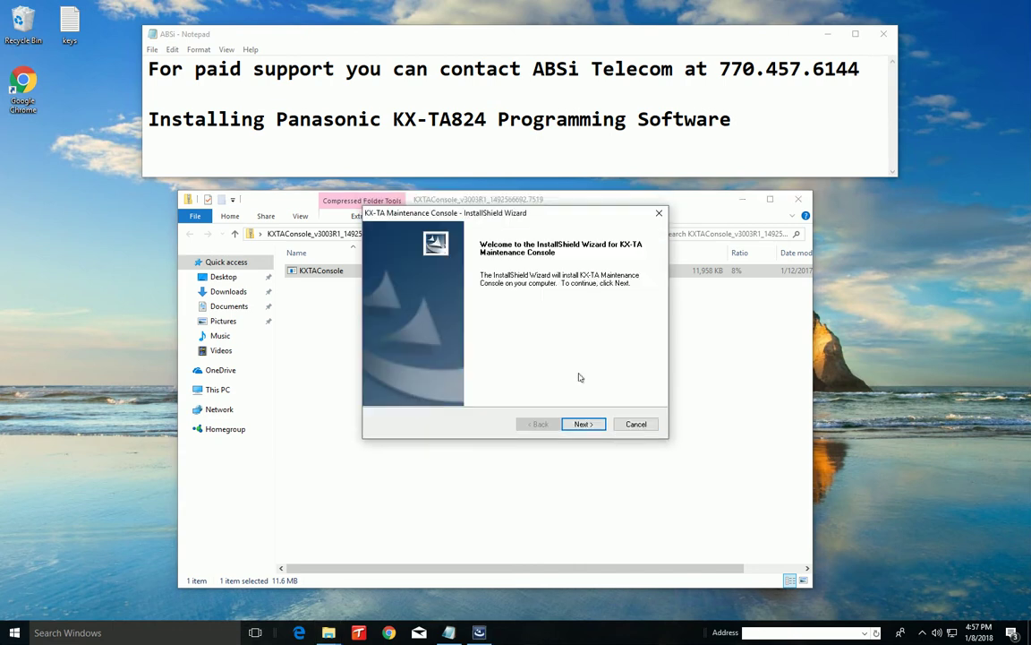
pyautogui.click(583, 425)
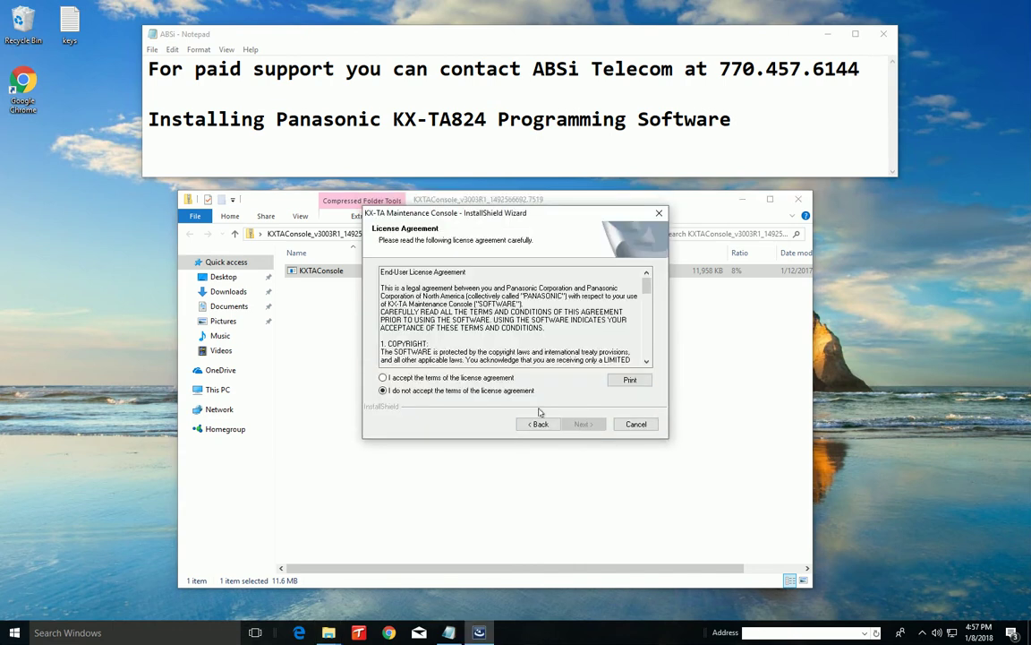
pyautogui.click(454, 379)
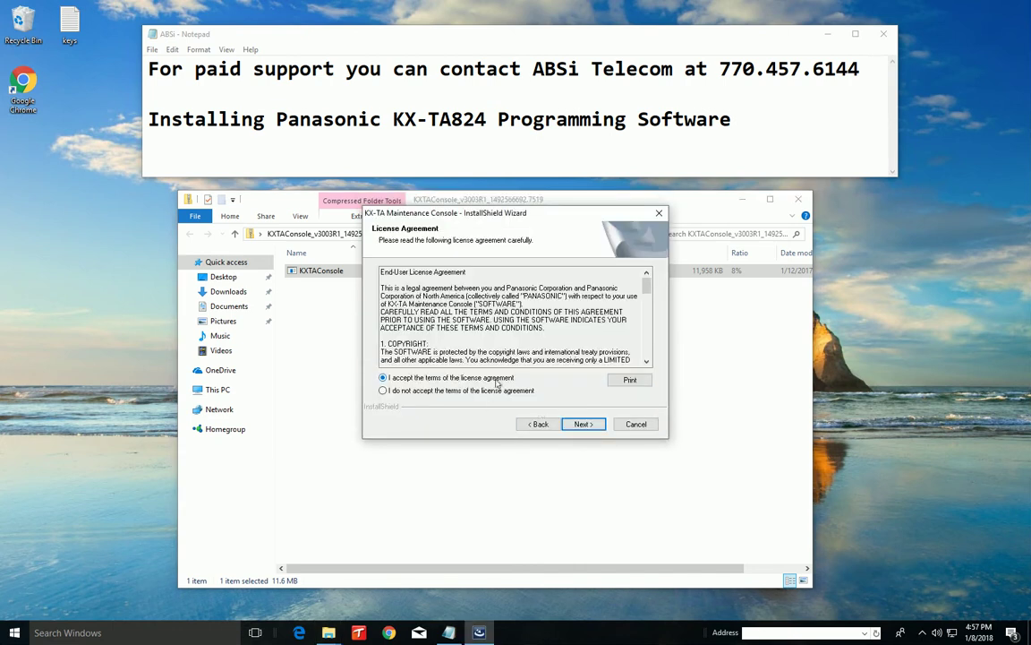
pyautogui.click(588, 425)
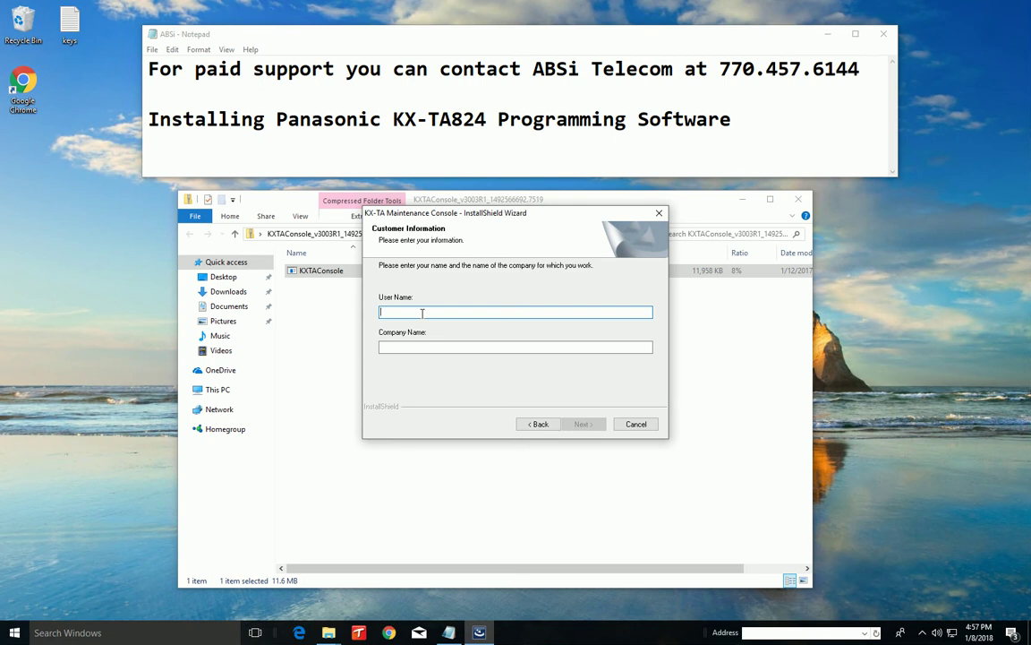
# Fill in the user name and company name on the customer information page
pyautogui.write('Scott')
pyautogui.press('Tab')
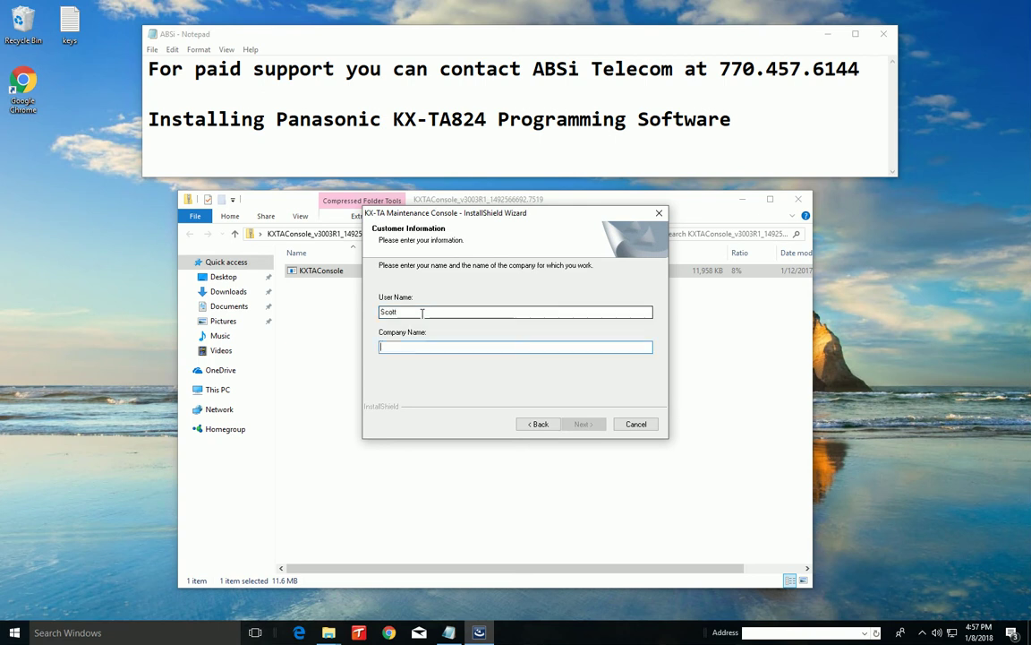
pyautogui.write('ABSi')
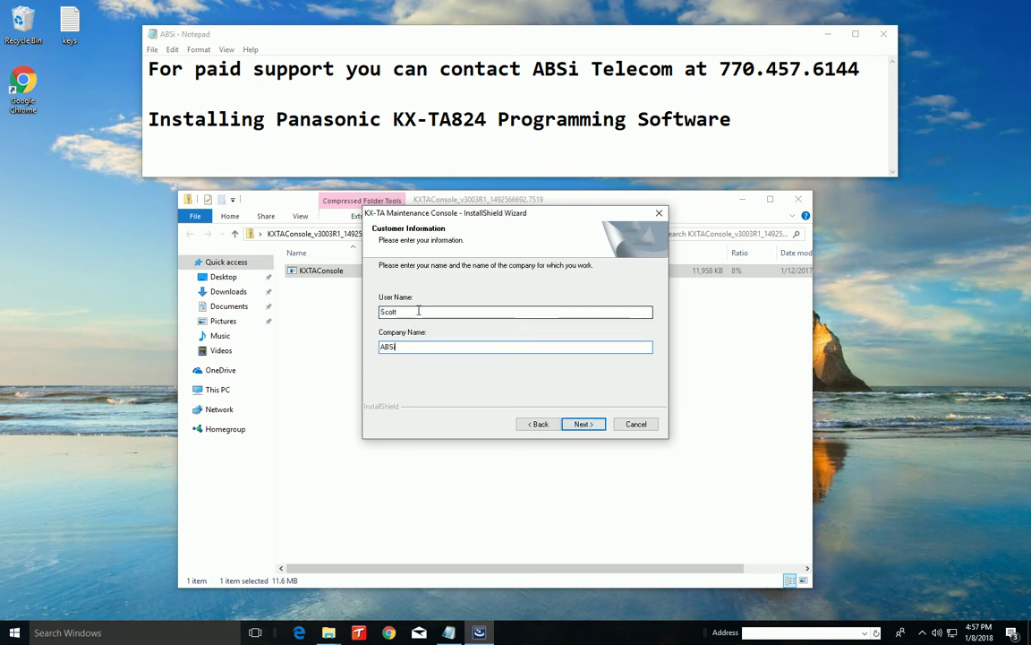
pyautogui.click(578, 424)
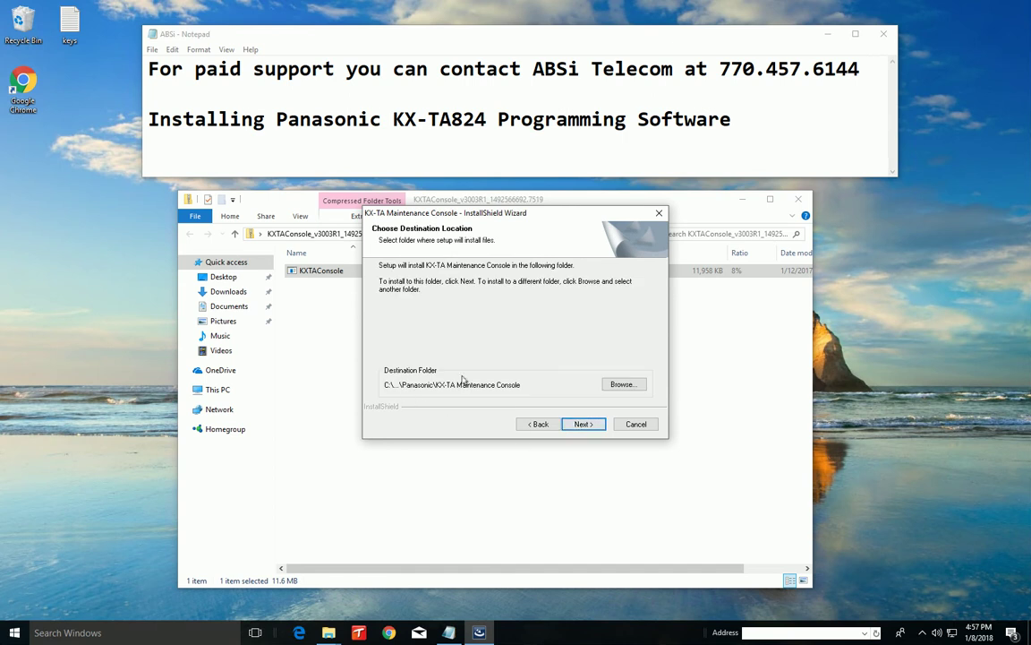
# Keep the default install and program folders and start copying files
pyautogui.click(580, 425)
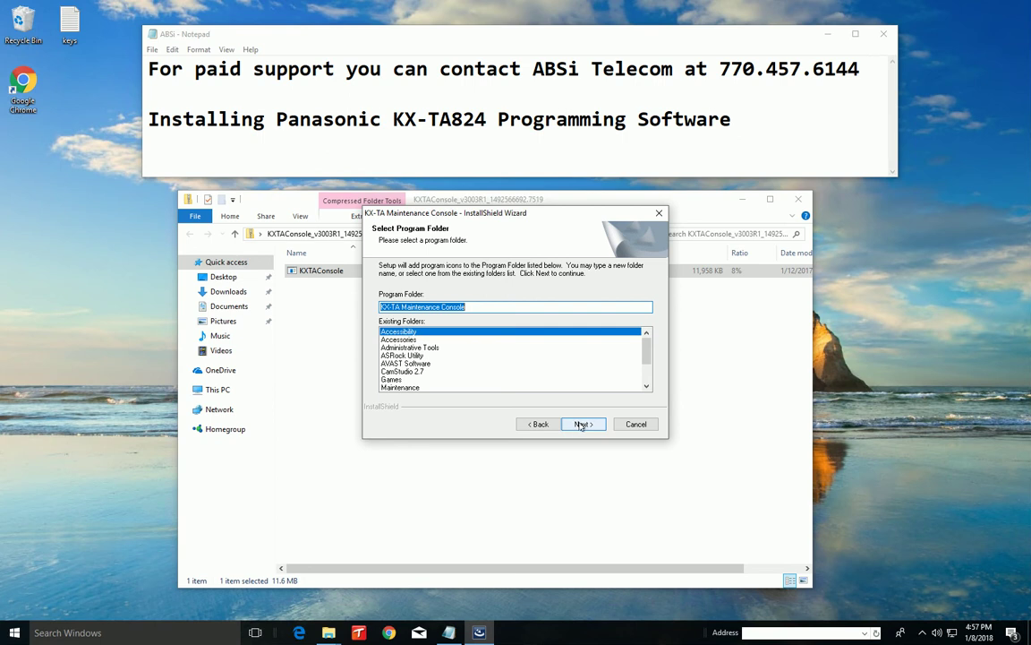
pyautogui.click(584, 426)
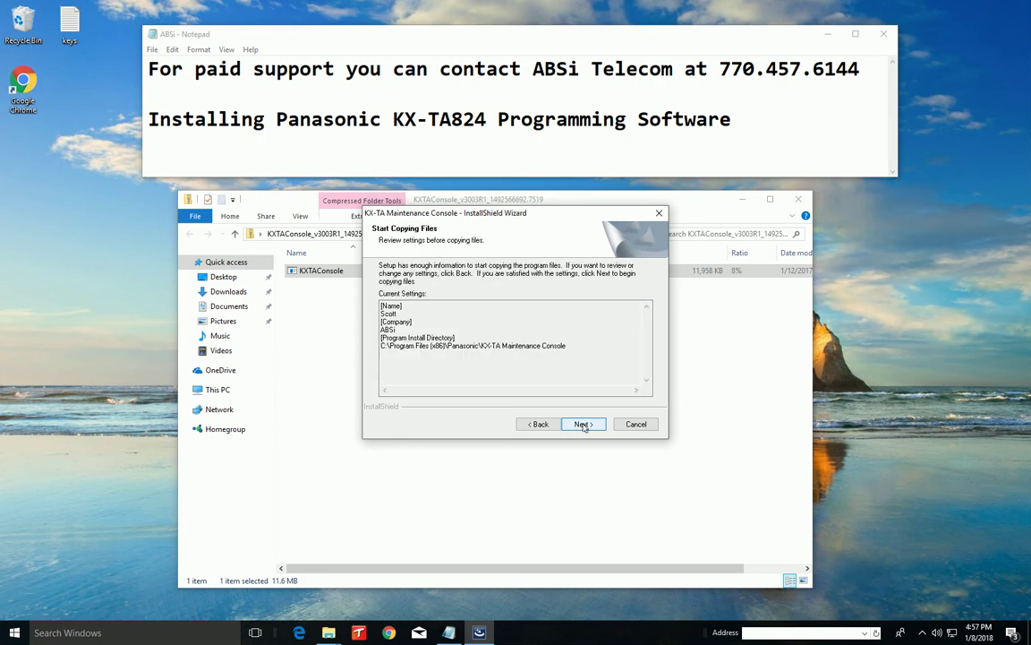
pyautogui.click(584, 425)
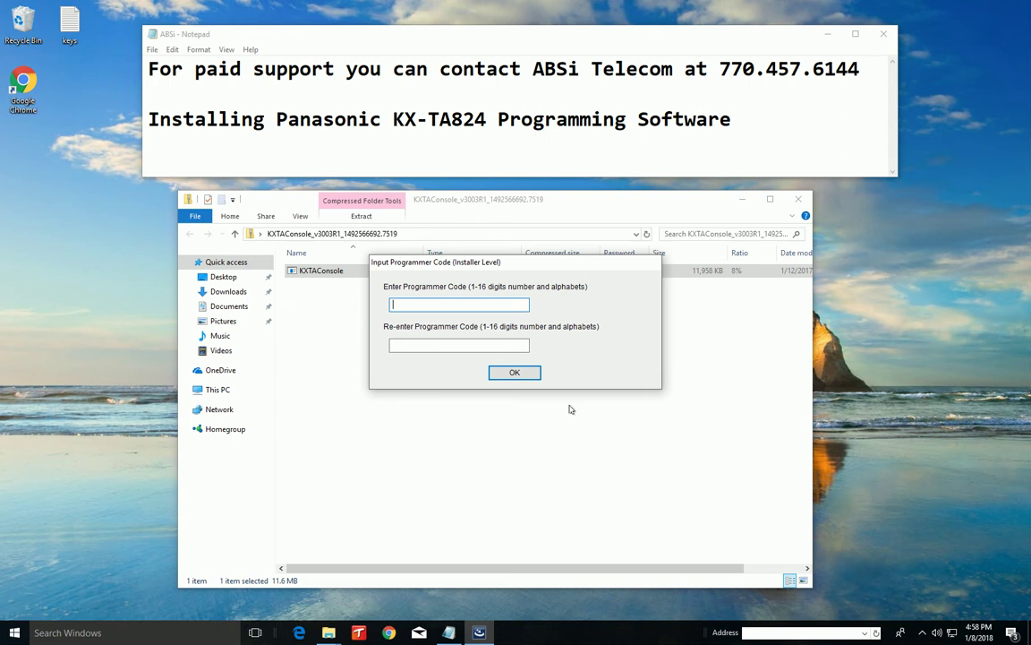
# Enter and confirm the installer-level programmer code in both fields
pyautogui.write('*********')
pyautogui.press('Tab')
pyautogui.write('*********')
pyautogui.click(532, 374)
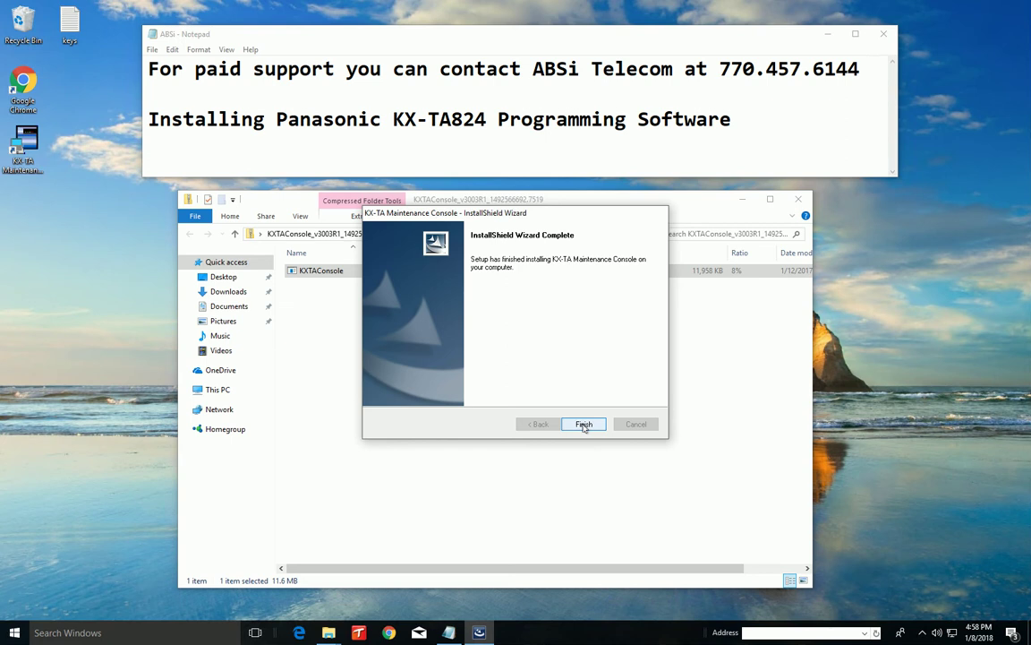
# Finish setup and copy the USB driver files to the Desktop folder
pyautogui.click(583, 425)
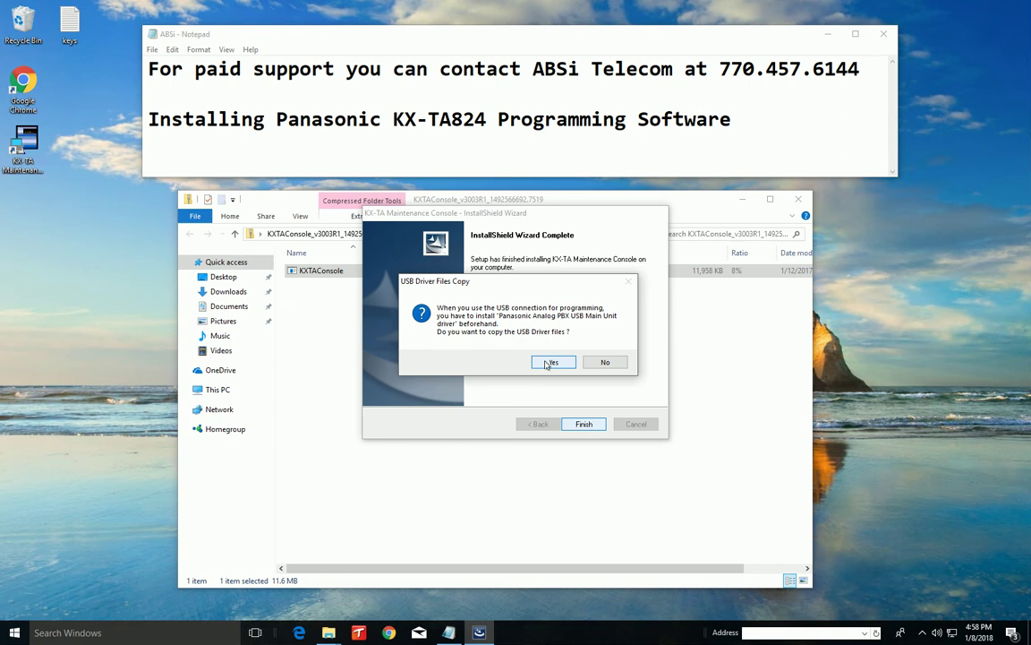
pyautogui.click(549, 362)
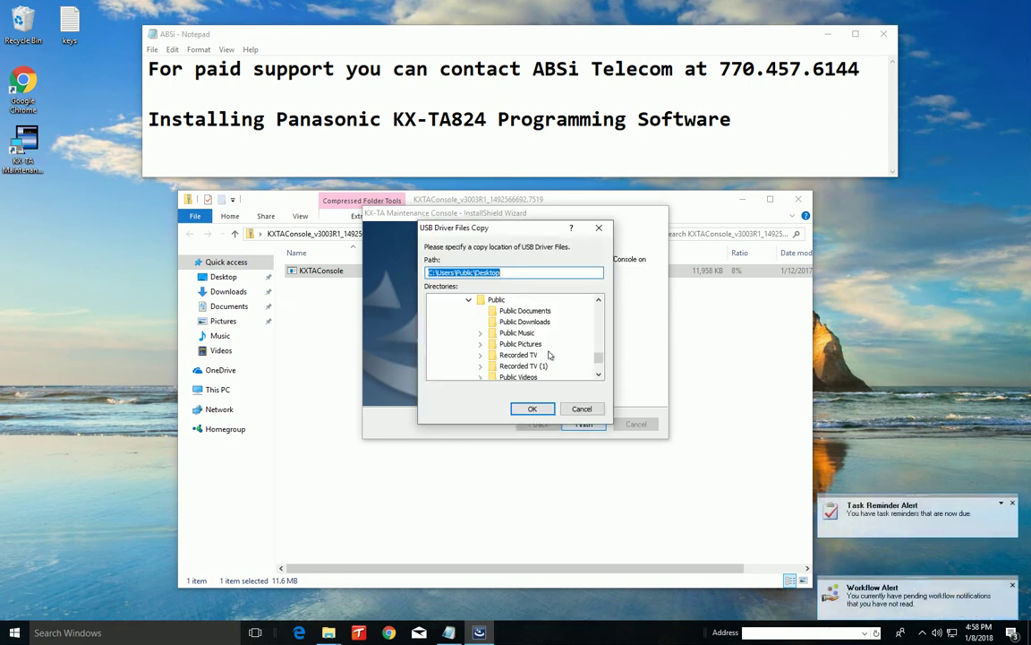
pyautogui.scroll(5, 598, 351)
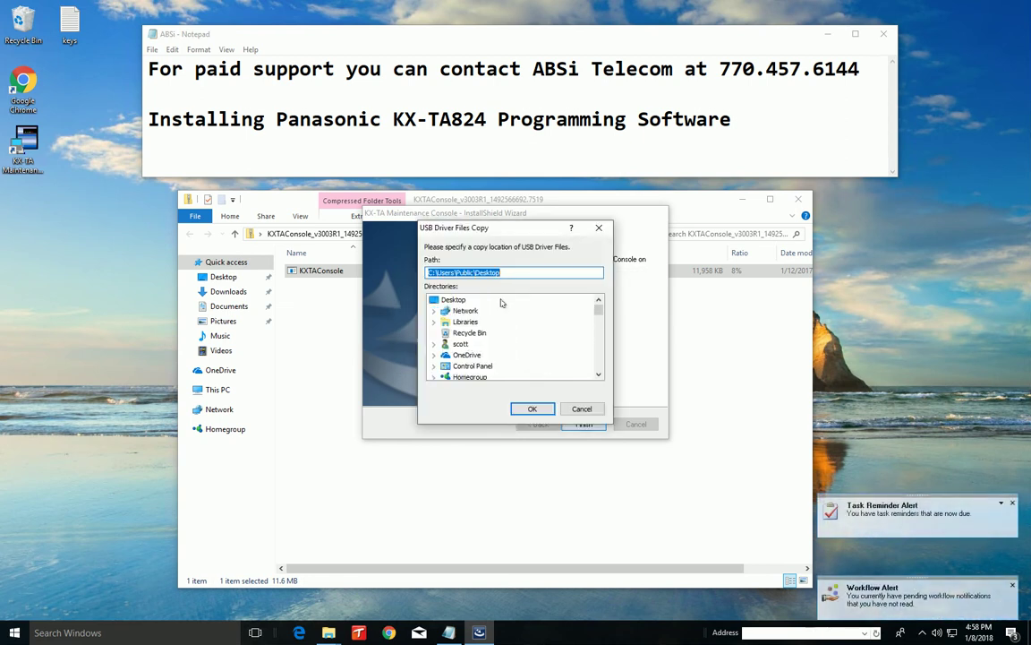
pyautogui.click(443, 299)
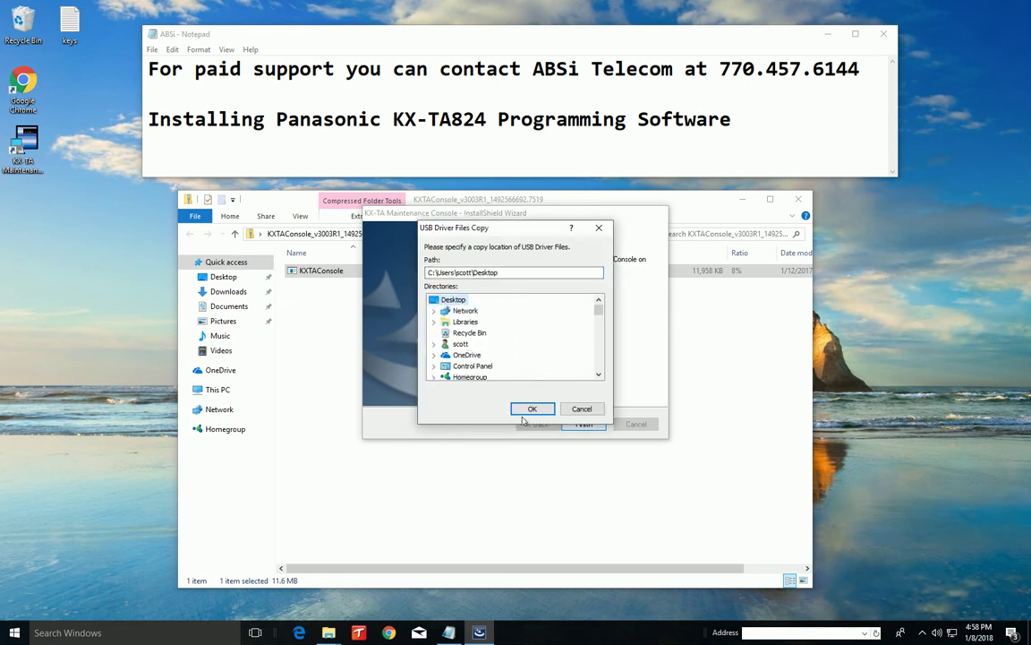
pyautogui.click(527, 409)
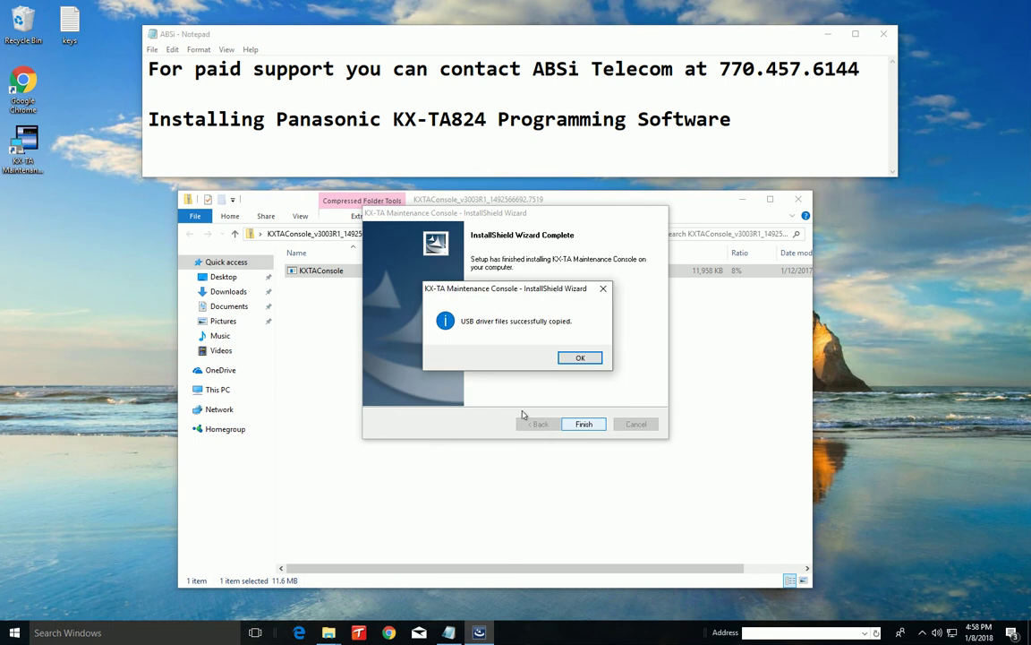
pyautogui.click(582, 358)
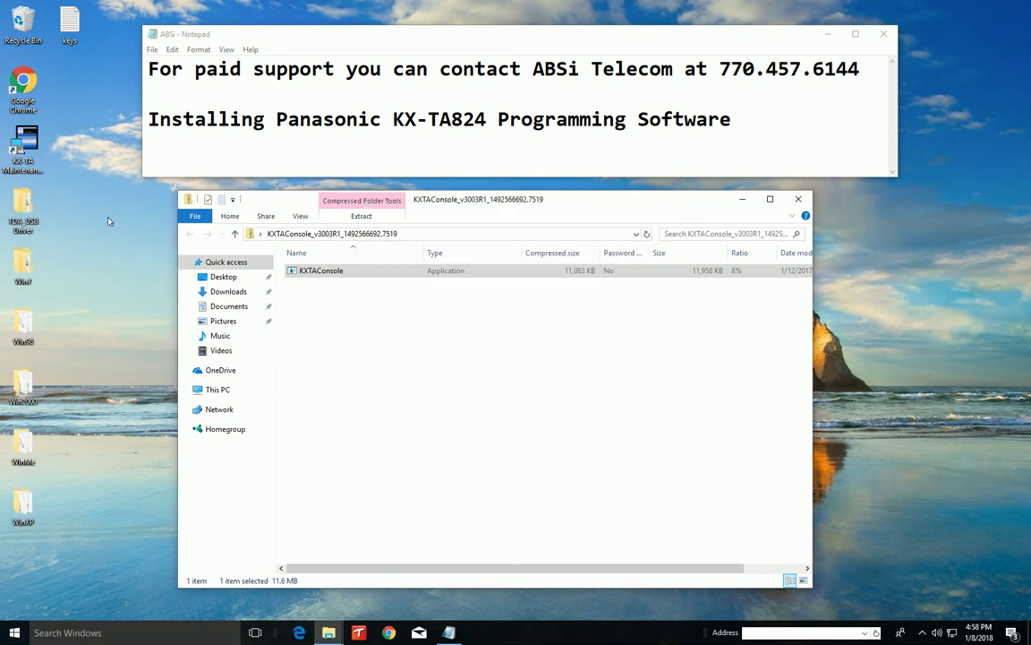
# Check the Win7 folder's 32bit and 64bit subfolders, then close it and the KXTAConsole archive
pyautogui.click(29, 483)
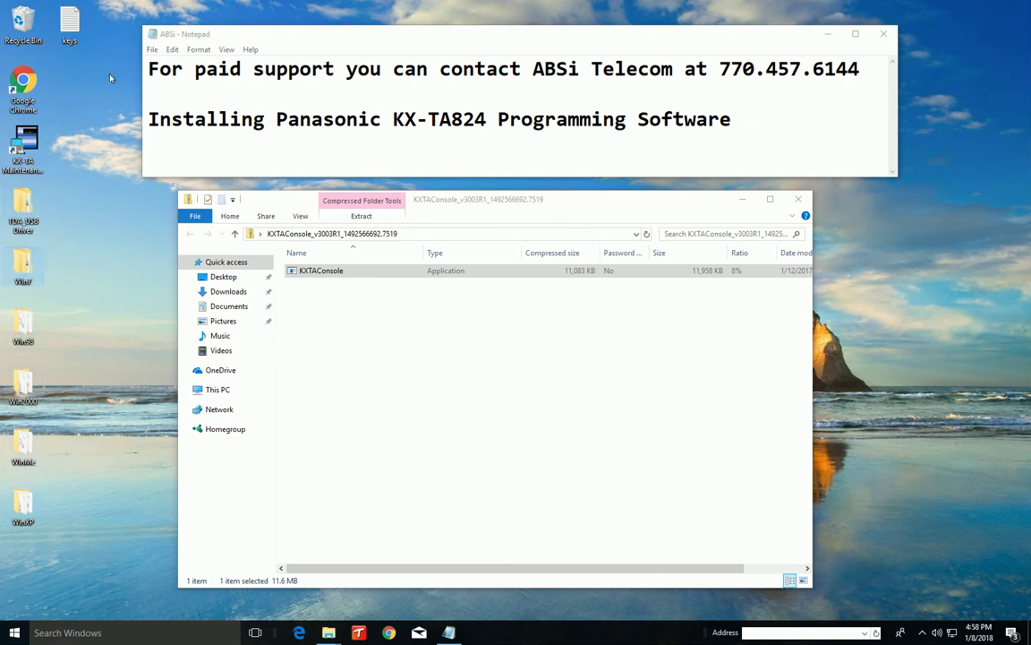
pyautogui.doubleClick(22, 263)
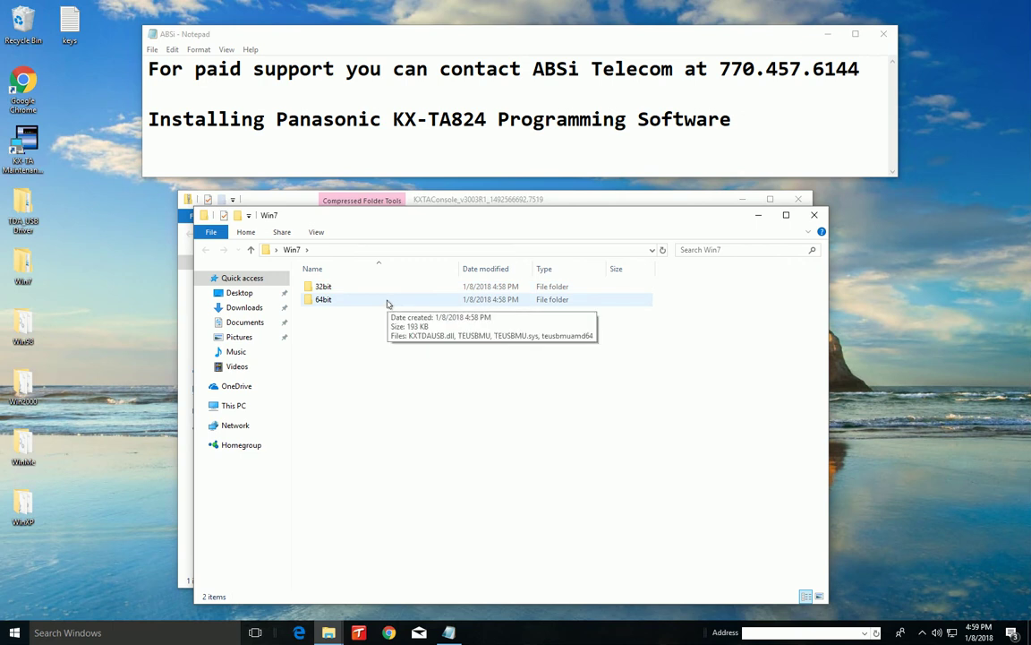
pyautogui.click(817, 216)
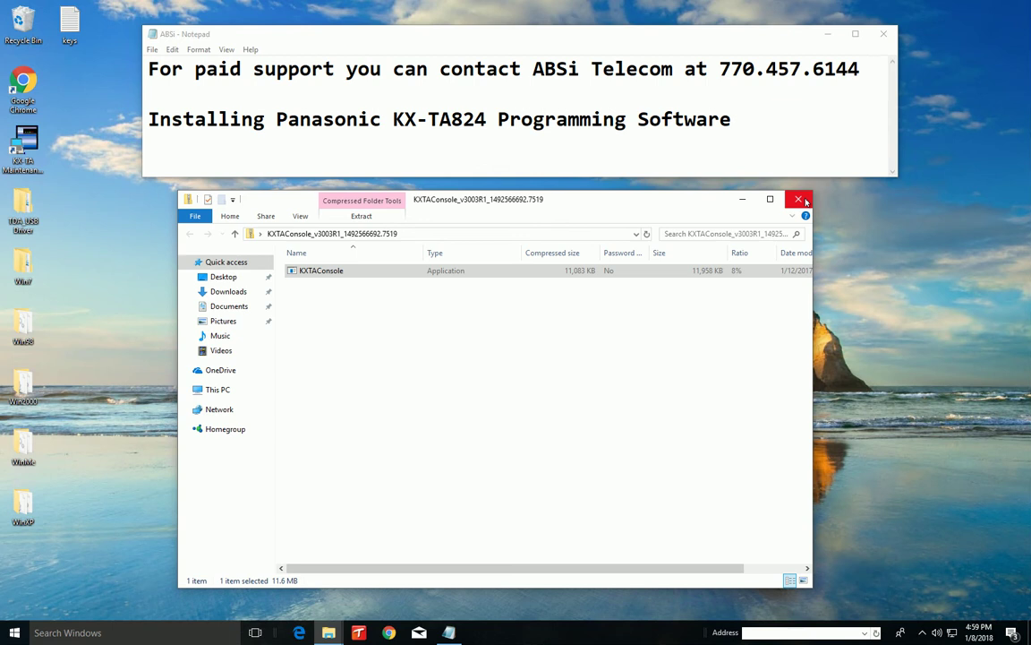
pyautogui.click(798, 199)
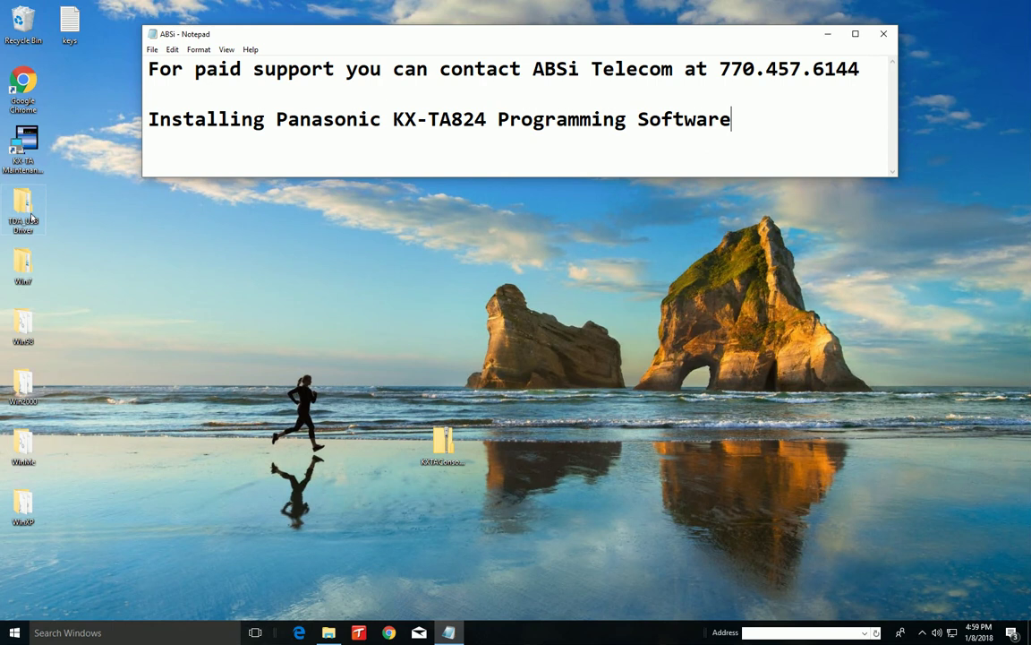
# Open Control Panel by searching 'con' from the taskbar
pyautogui.click(151, 632)
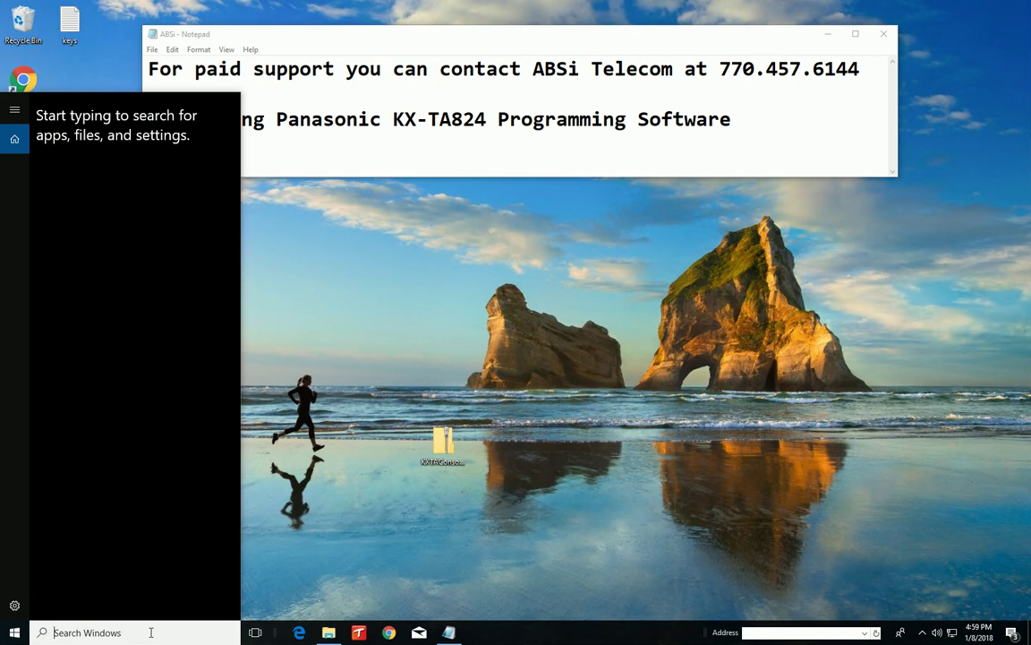
pyautogui.write('con')
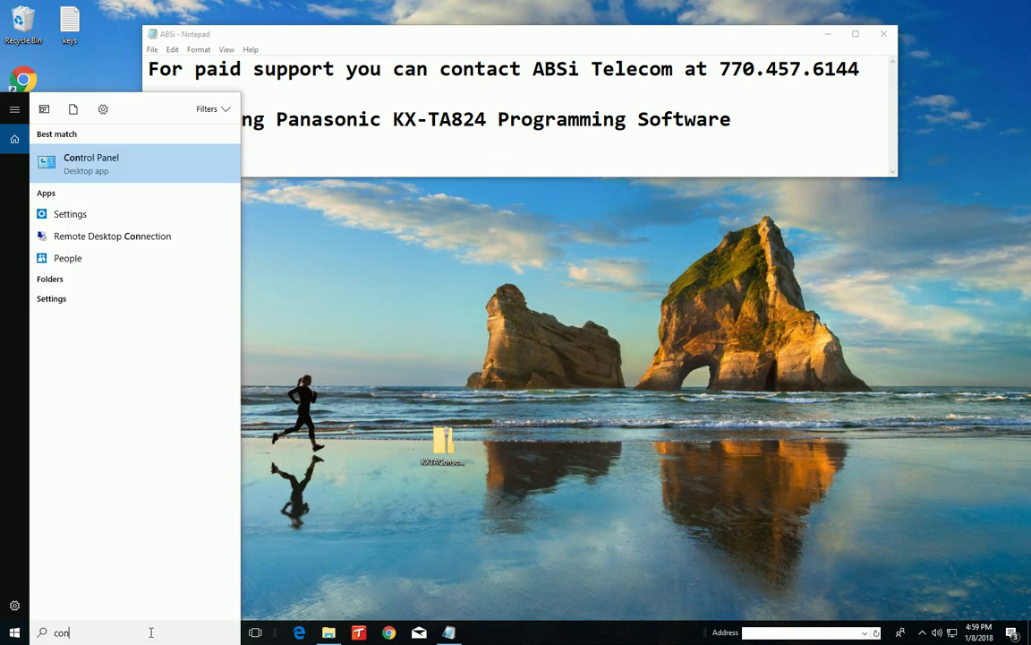
pyautogui.press('Return')
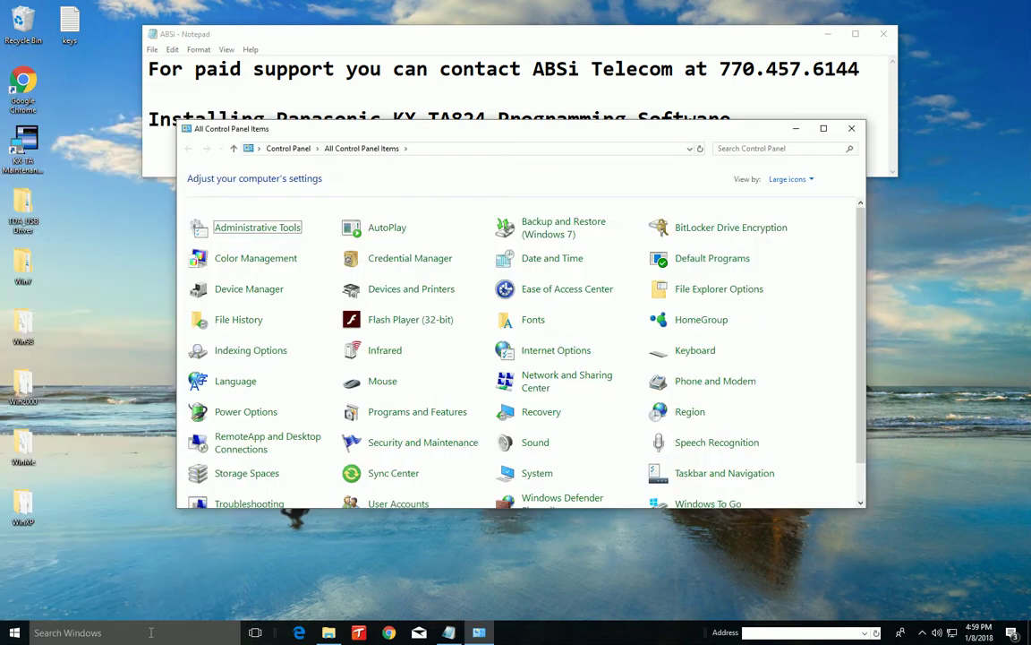
# Open Device Manager from the System page, then close it
pyautogui.click(535, 476)
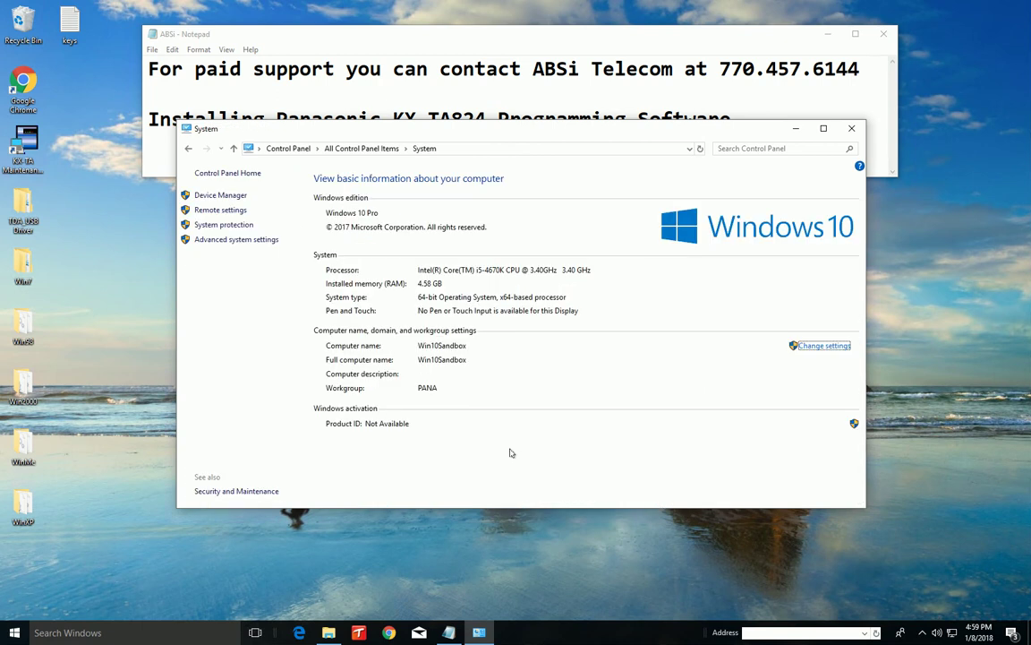
pyautogui.click(220, 196)
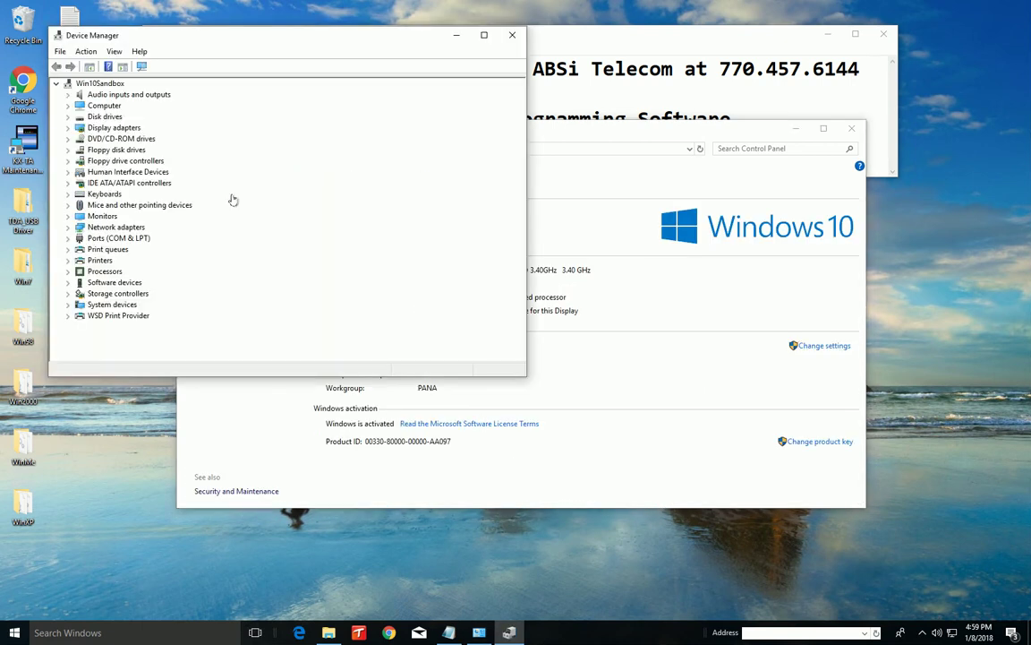
pyautogui.click(513, 34)
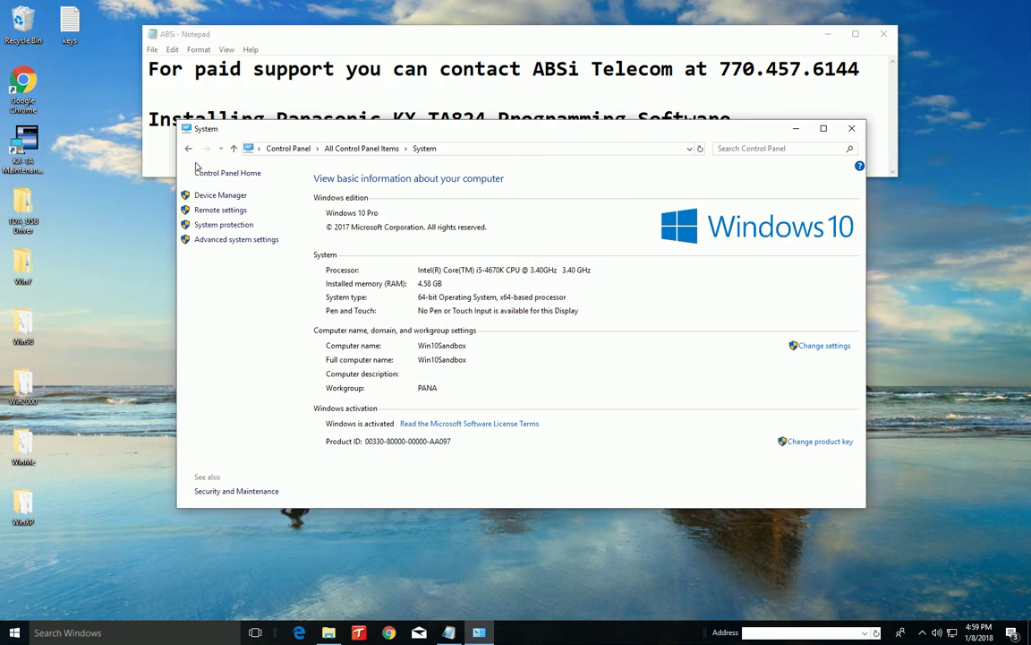
# Return to Control Panel and set View by to Category
pyautogui.hotkey('alt', 'Left')
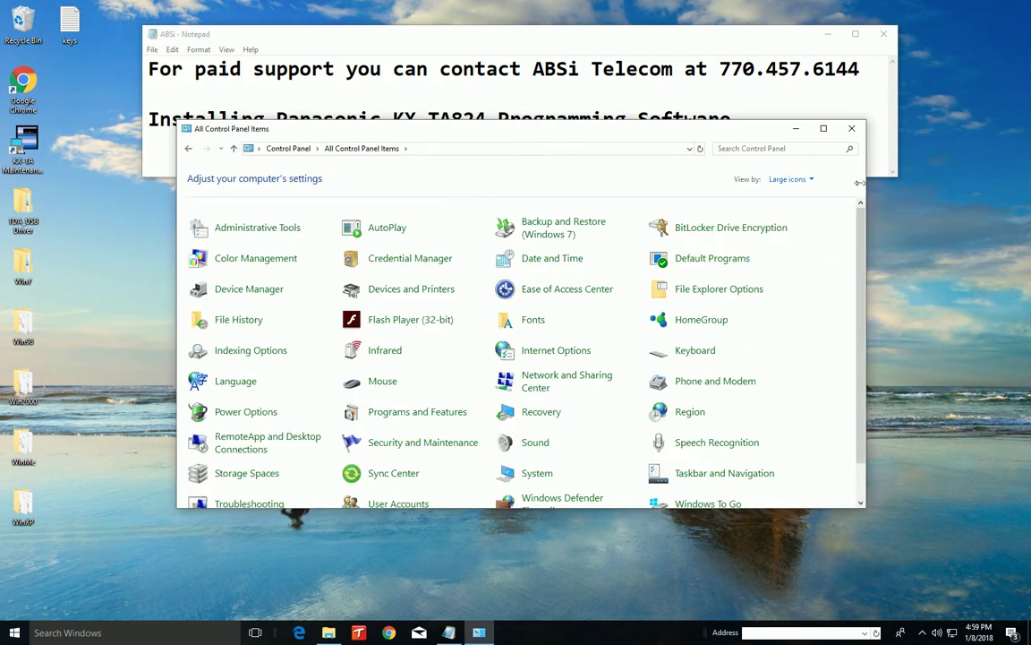
pyautogui.click(788, 179)
pyautogui.click(792, 195)
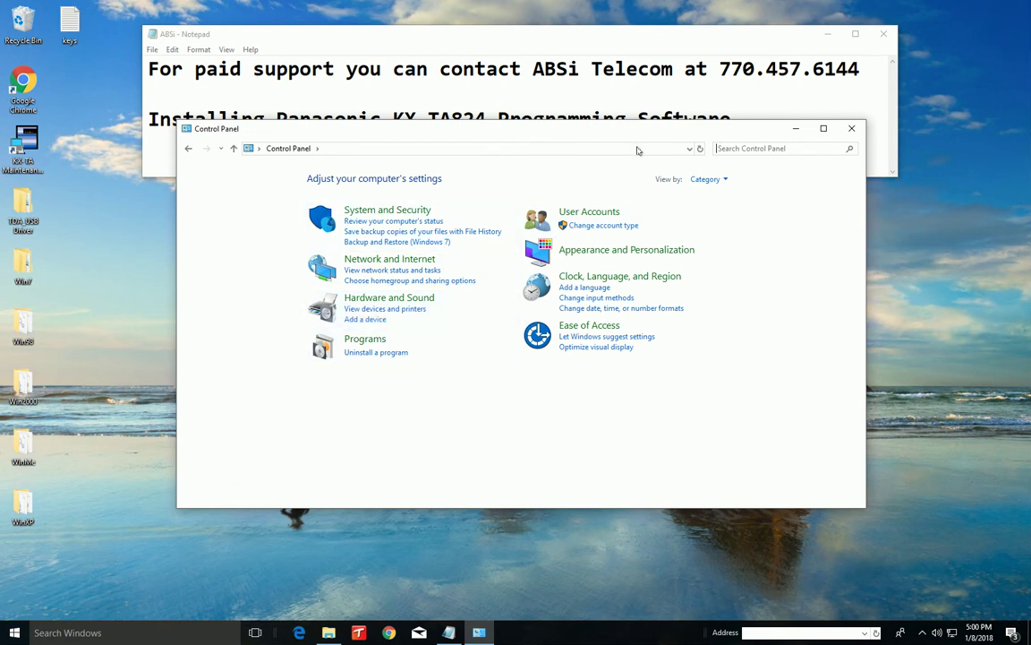
# Switch Control Panel to Large icons and open Device Manager from System, centred on screen
pyautogui.click(722, 182)
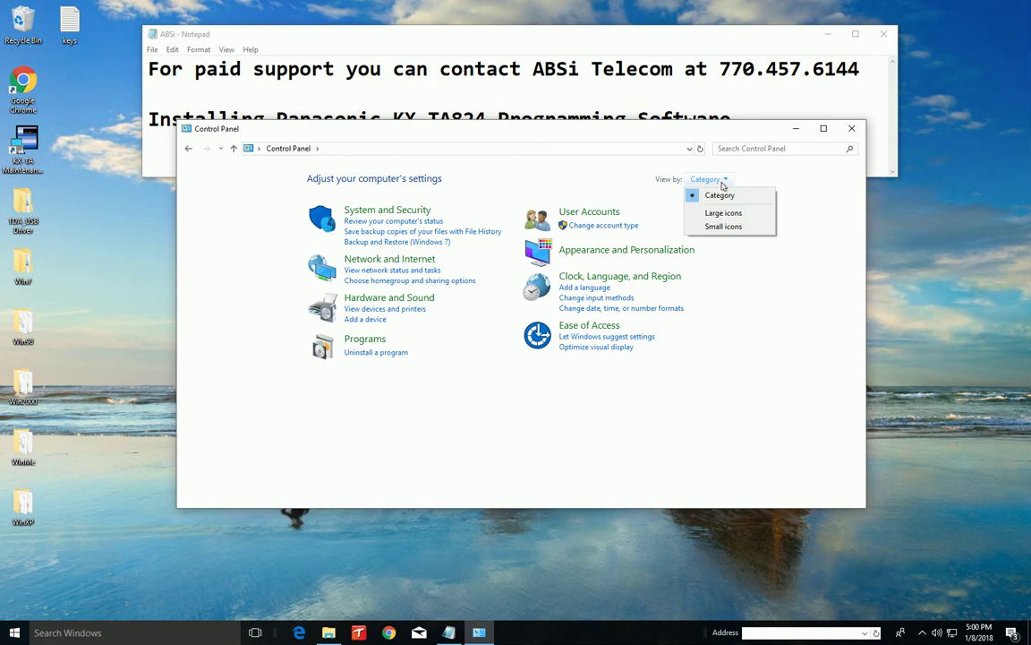
pyautogui.click(727, 218)
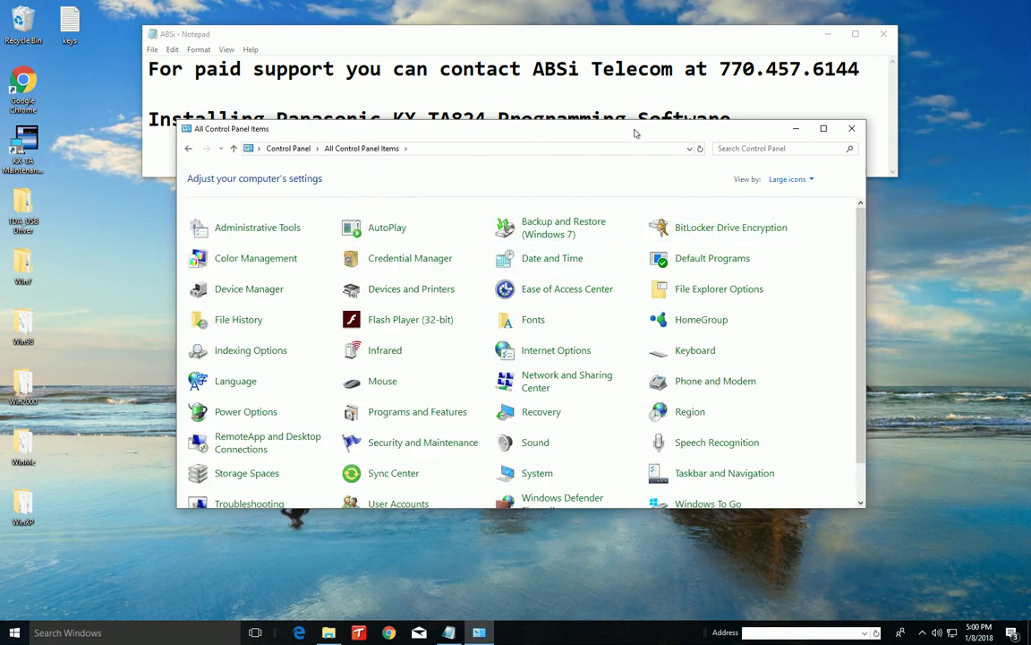
pyautogui.click(537, 474)
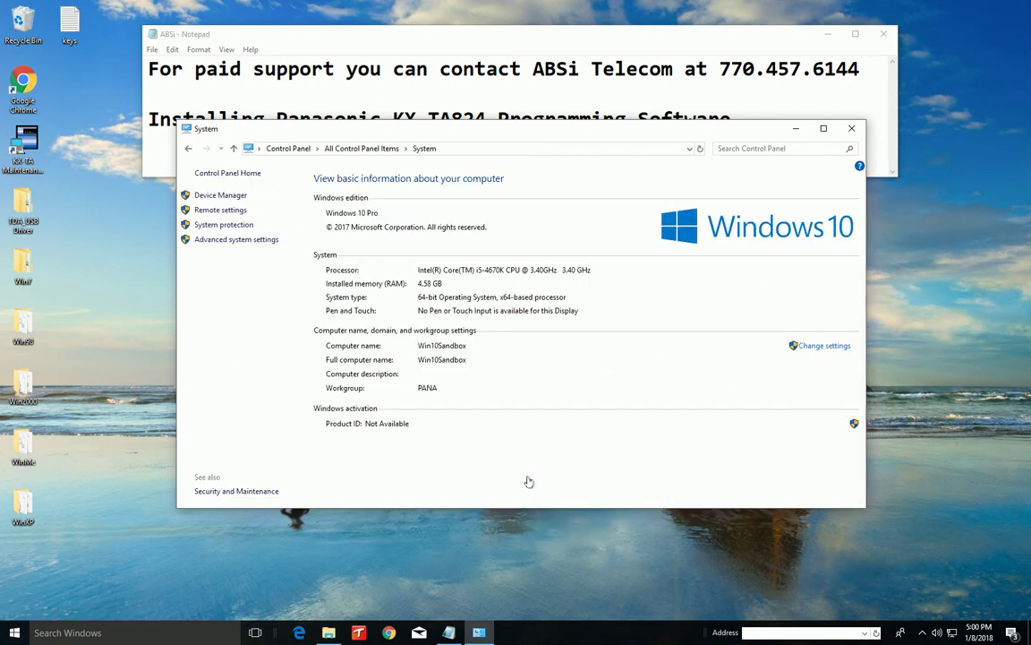
pyautogui.click(212, 196)
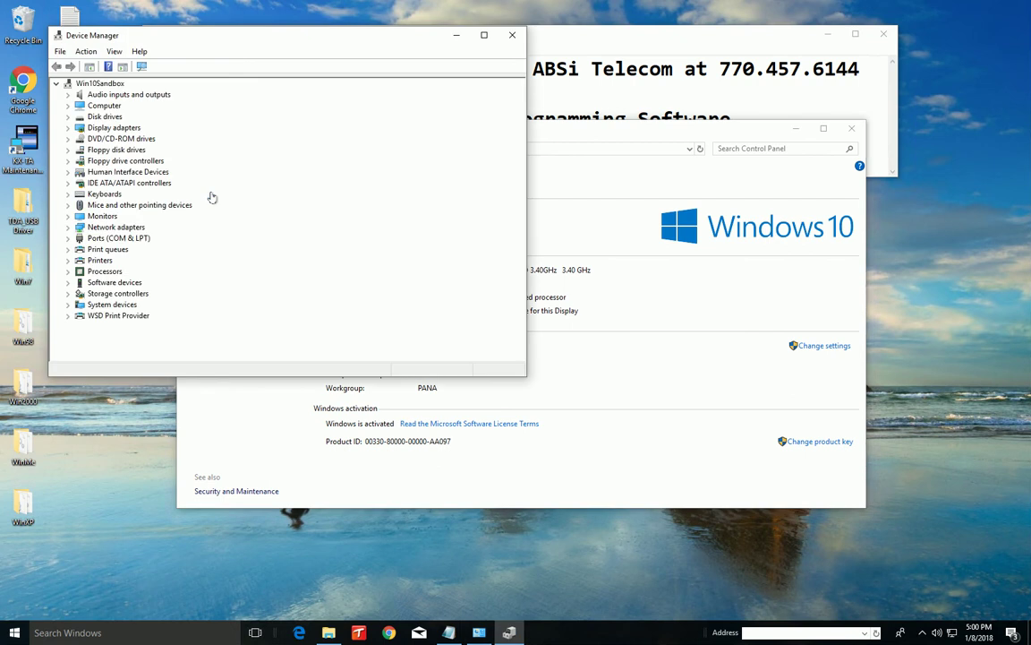
pyautogui.moveTo(159, 36); pyautogui.dragTo(277, 168)
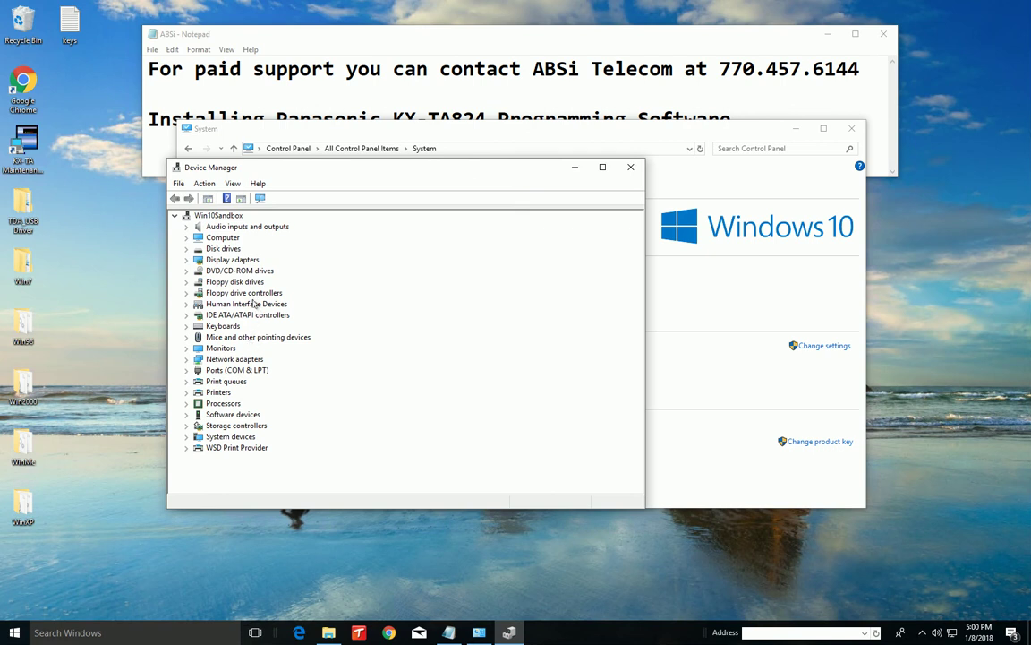
# Expand Ports (COM & LPT) and select Communications Port (COM2)
pyautogui.doubleClick(238, 372)
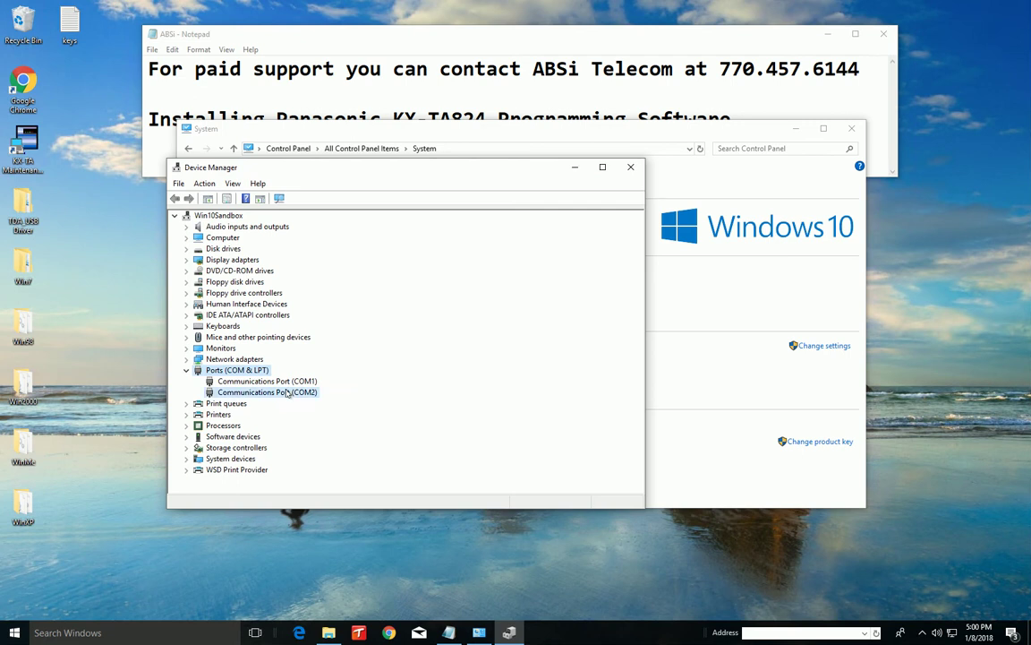
pyautogui.click(258, 392)
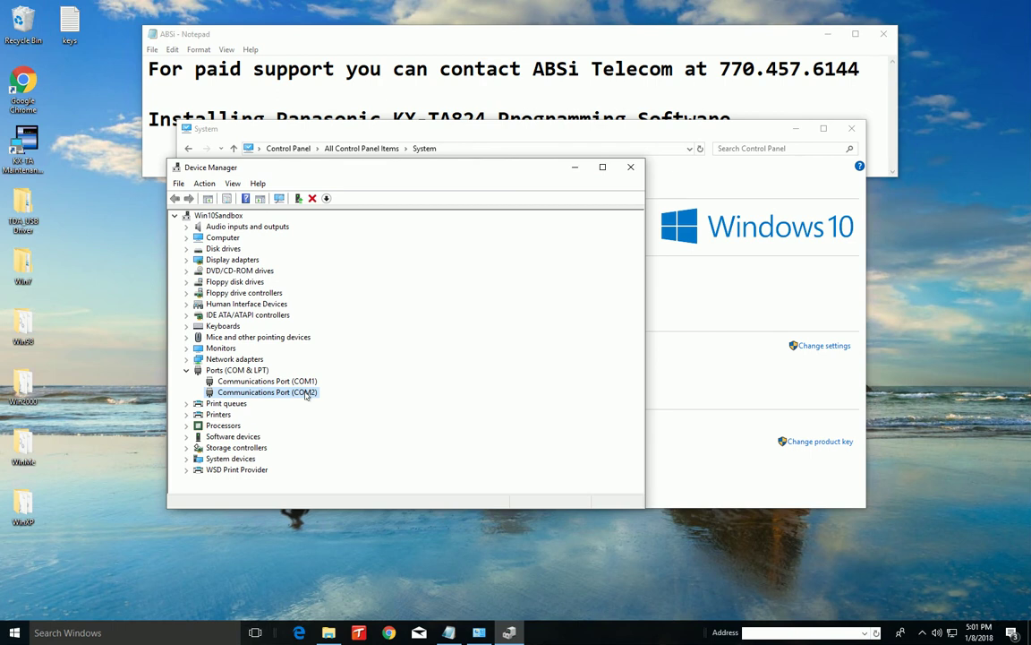
# Update the COM2 port driver from the desktop Win7\64bit folder
pyautogui.rightClick(306, 395)
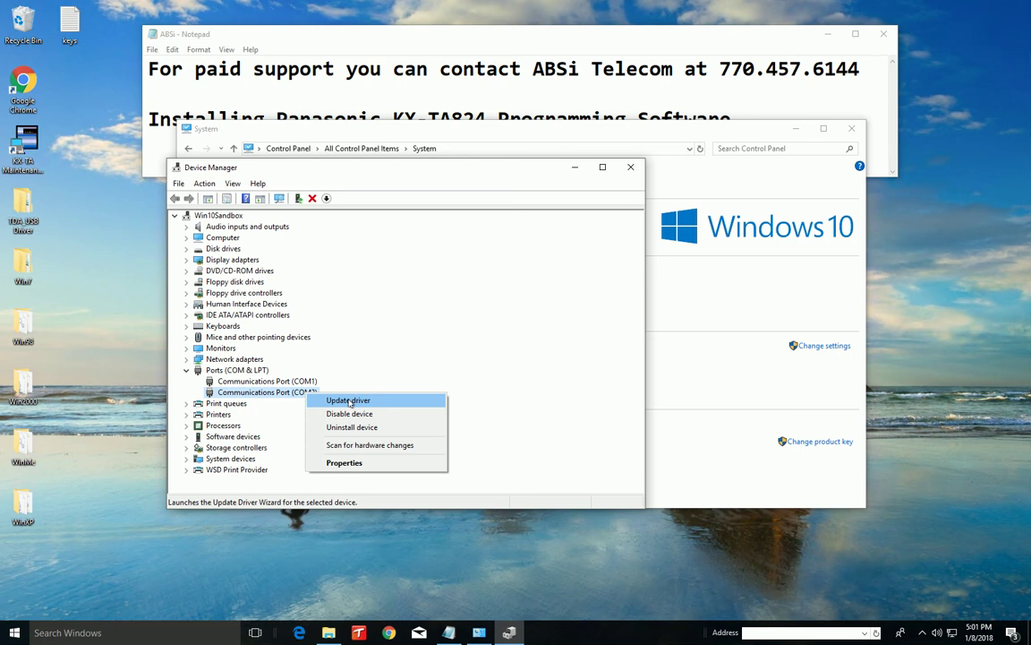
pyautogui.click(349, 402)
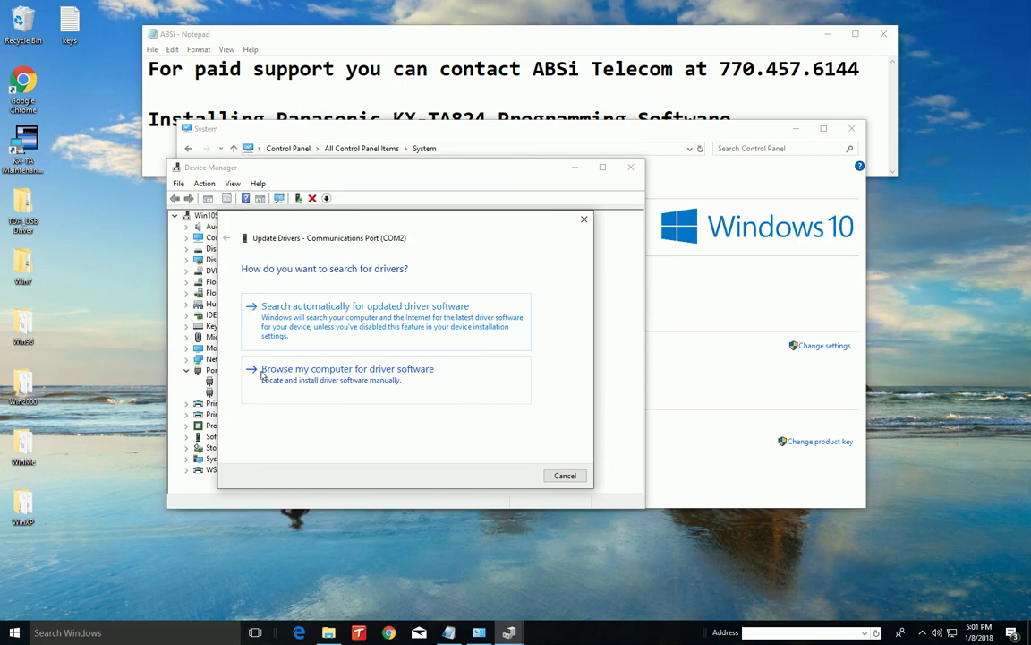
pyautogui.click(371, 381)
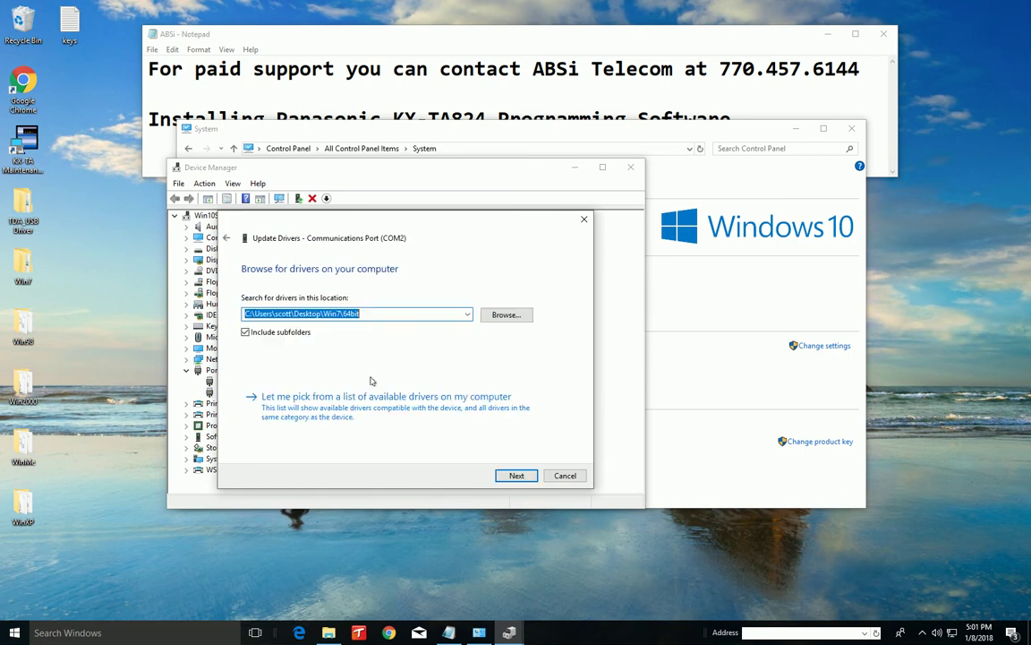
pyautogui.click(507, 315)
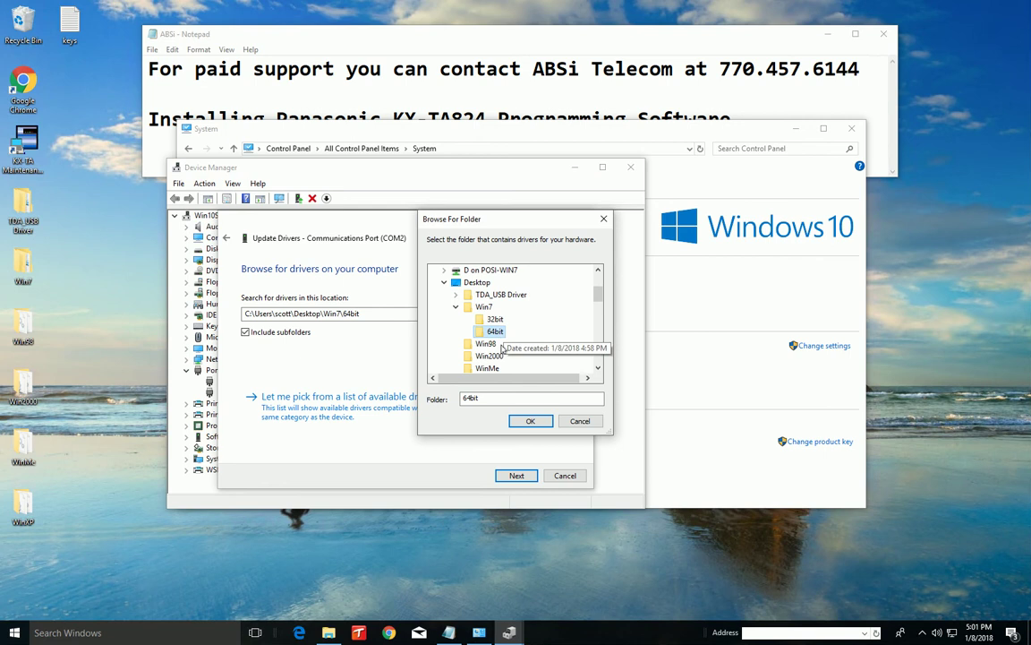
pyautogui.click(532, 423)
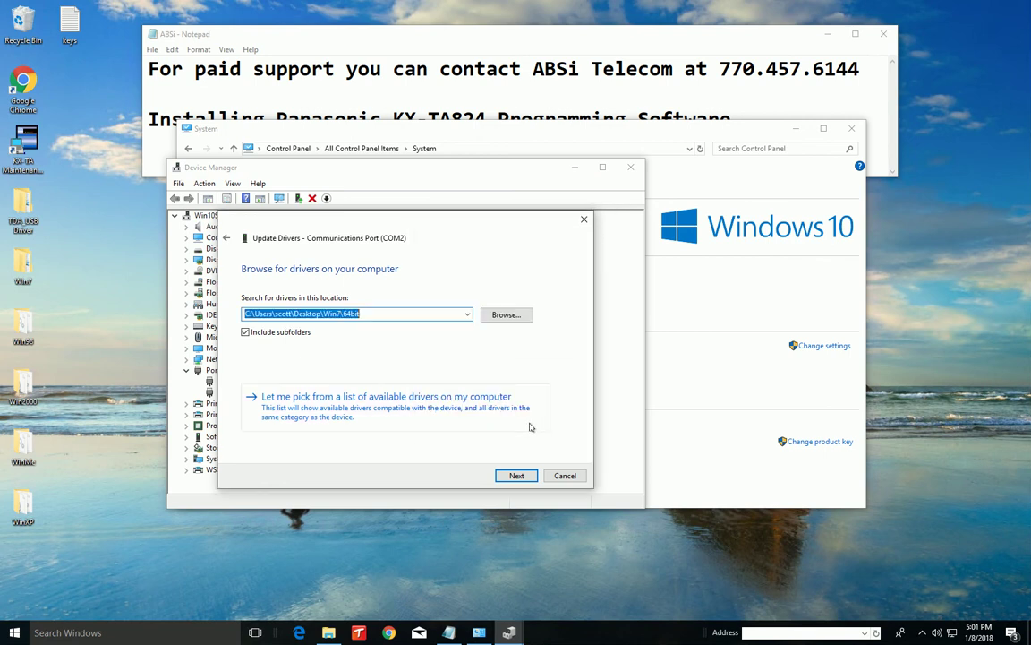
pyautogui.click(516, 475)
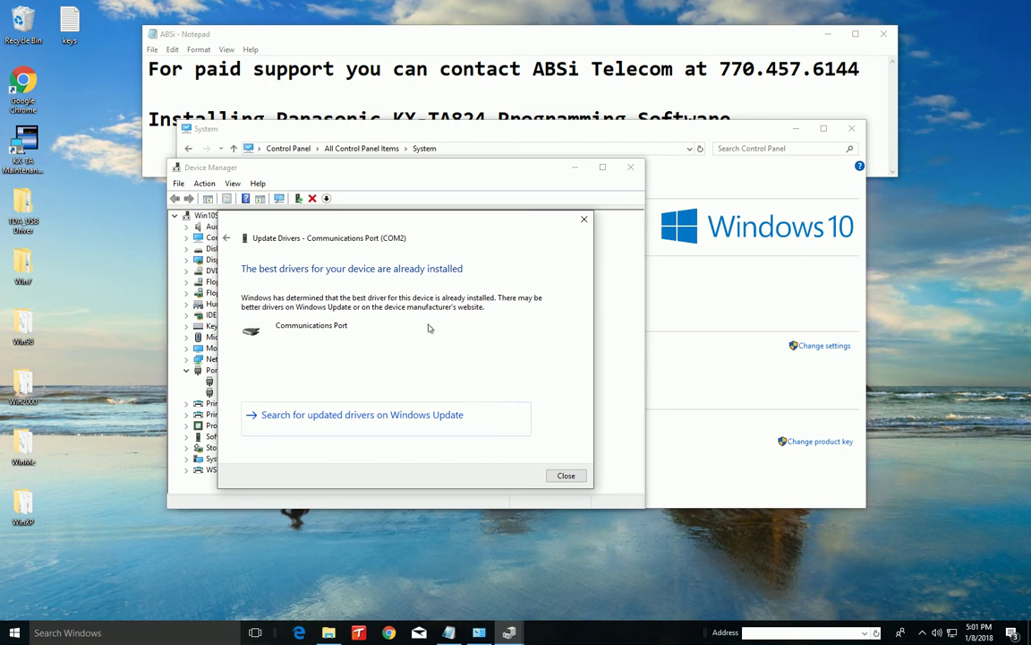
# Close the finished driver update, Device Manager and the System information window
pyautogui.click(566, 476)
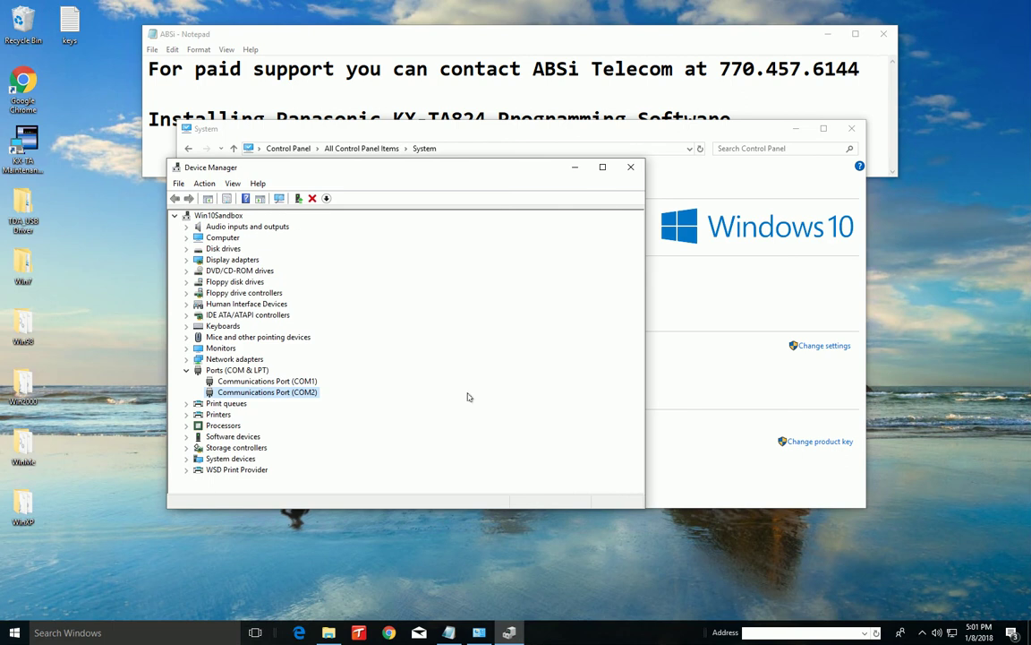
pyautogui.click(630, 167)
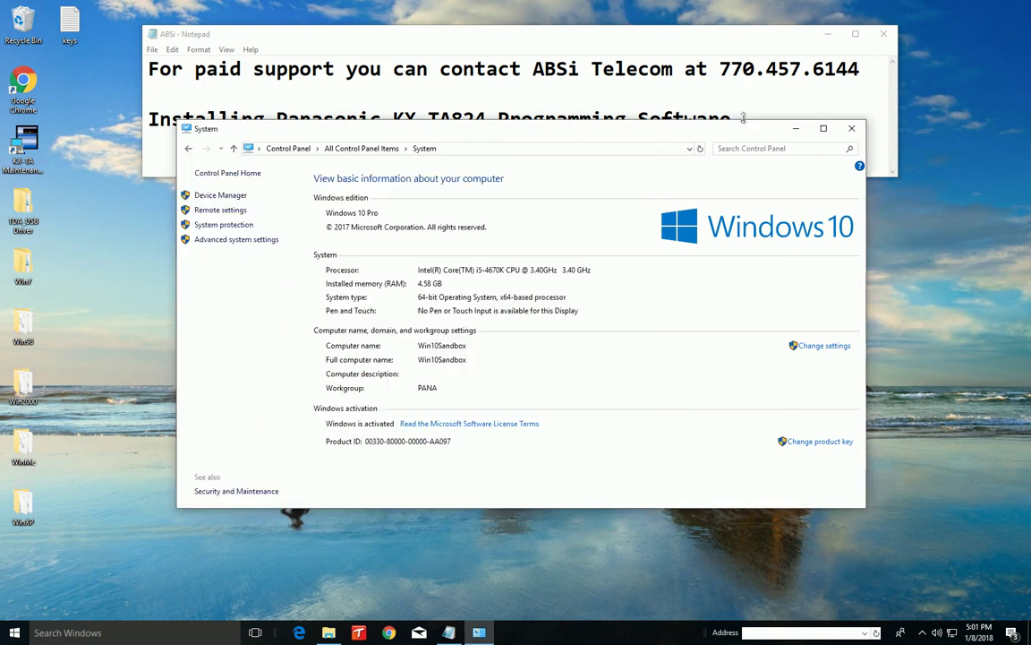
pyautogui.click(852, 129)
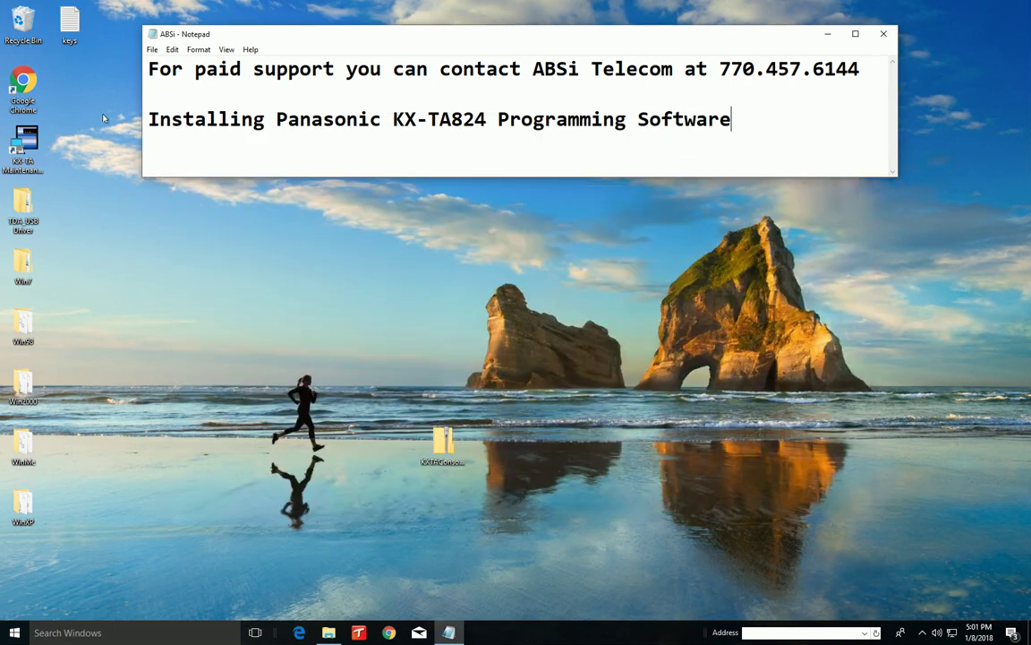
# Launch KX-TA Maintenance Console from the desktop and enter the programmer code to reach Initial Mode
pyautogui.doubleClick(26, 140)
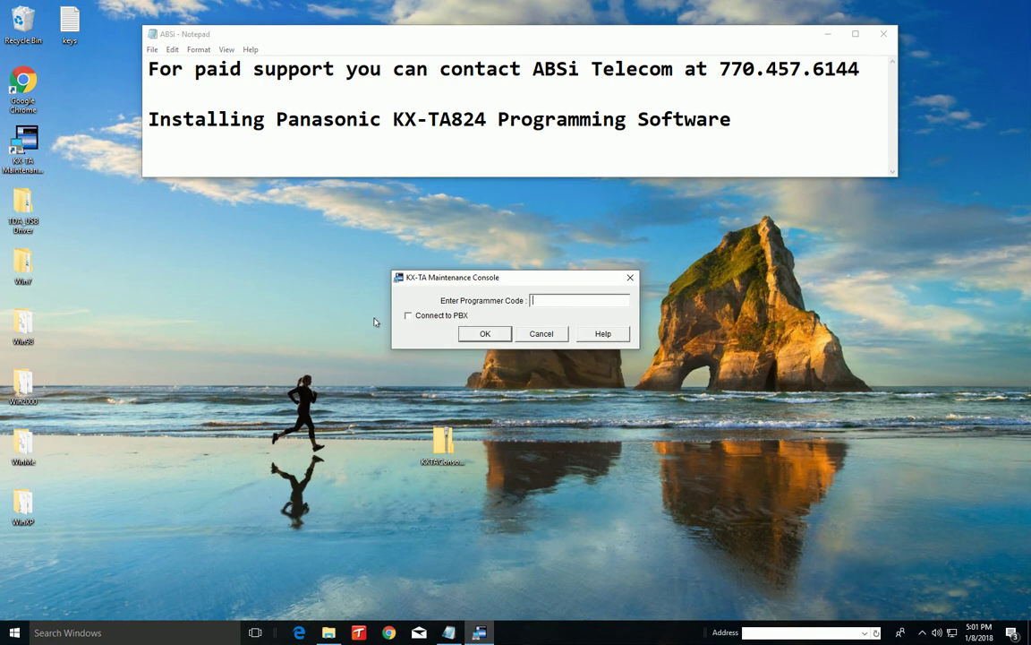
pyautogui.write('INSTALLER')
pyautogui.press('Return')
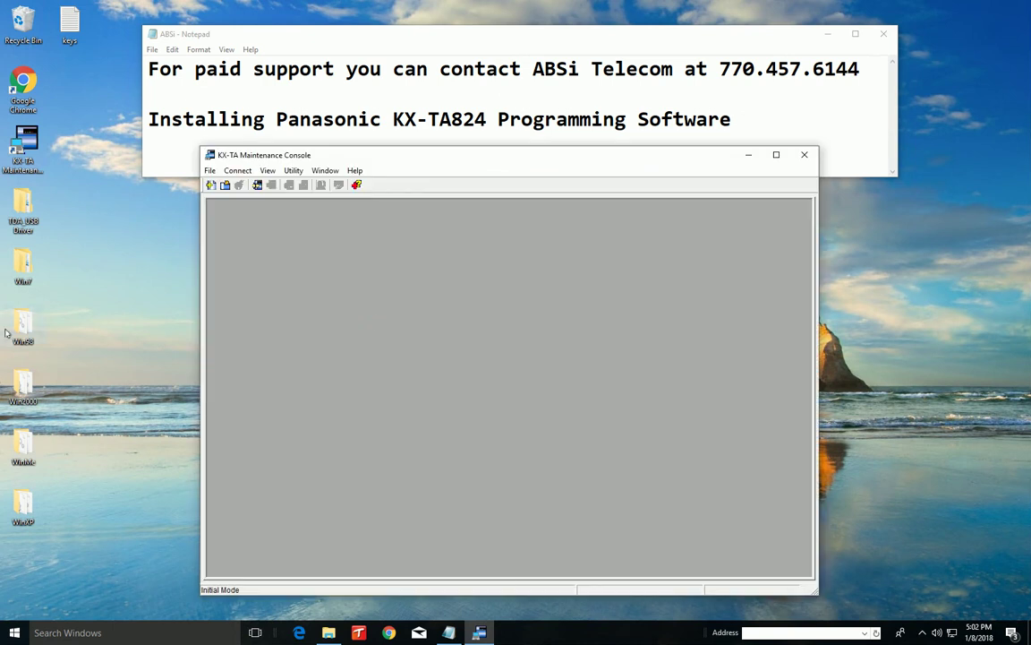
pyautogui.click(235, 172)
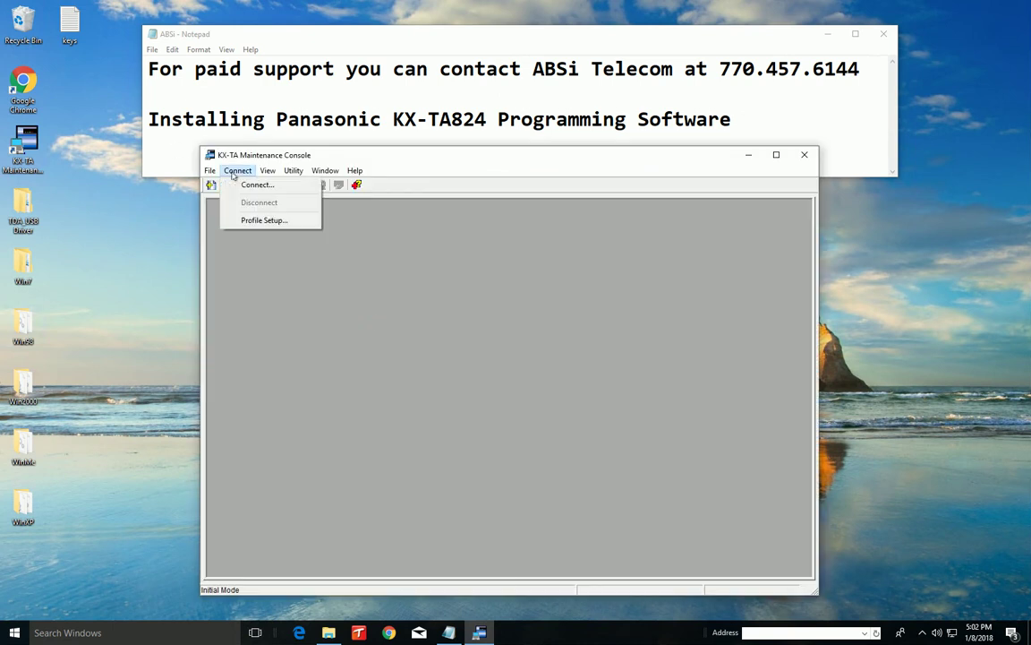
pyautogui.click(255, 185)
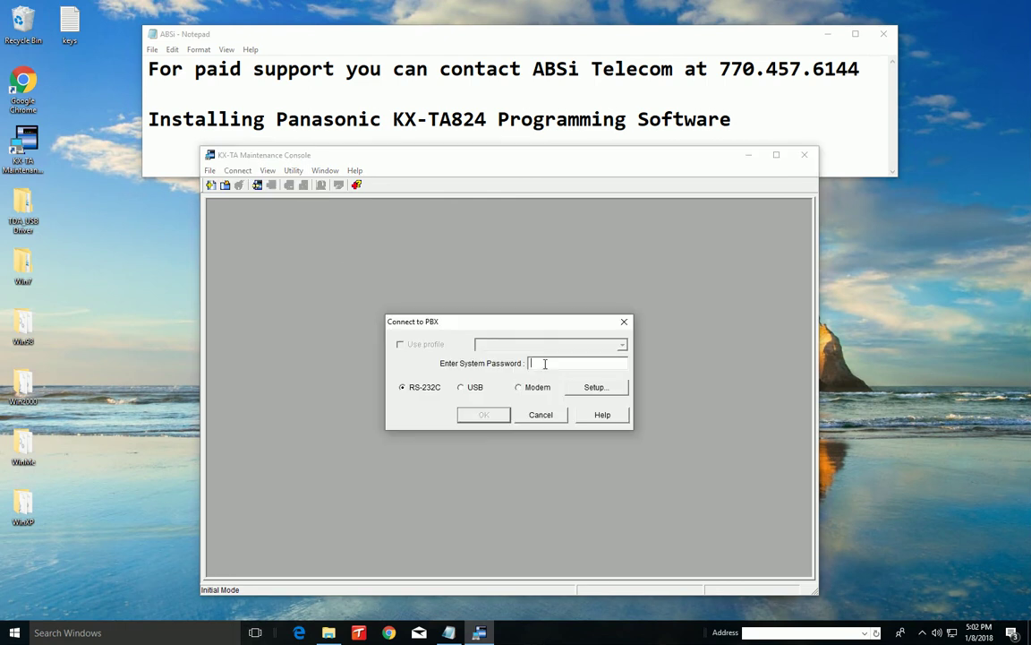
pyautogui.write('1234')
pyautogui.click(471, 387)
pyautogui.click(478, 414)
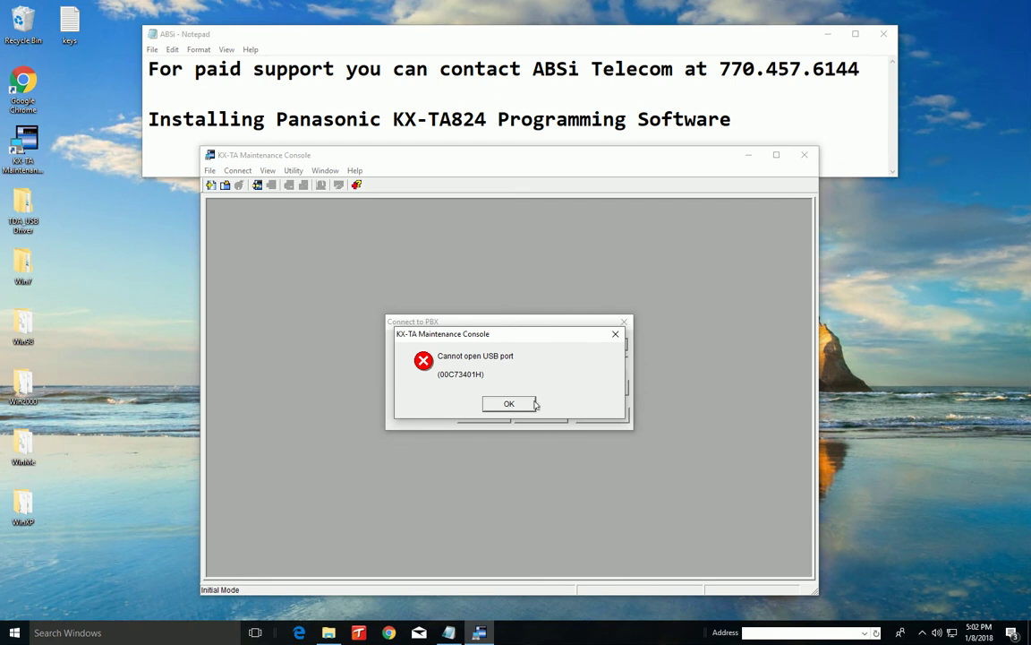
pyautogui.click(508, 405)
pyautogui.click(541, 415)
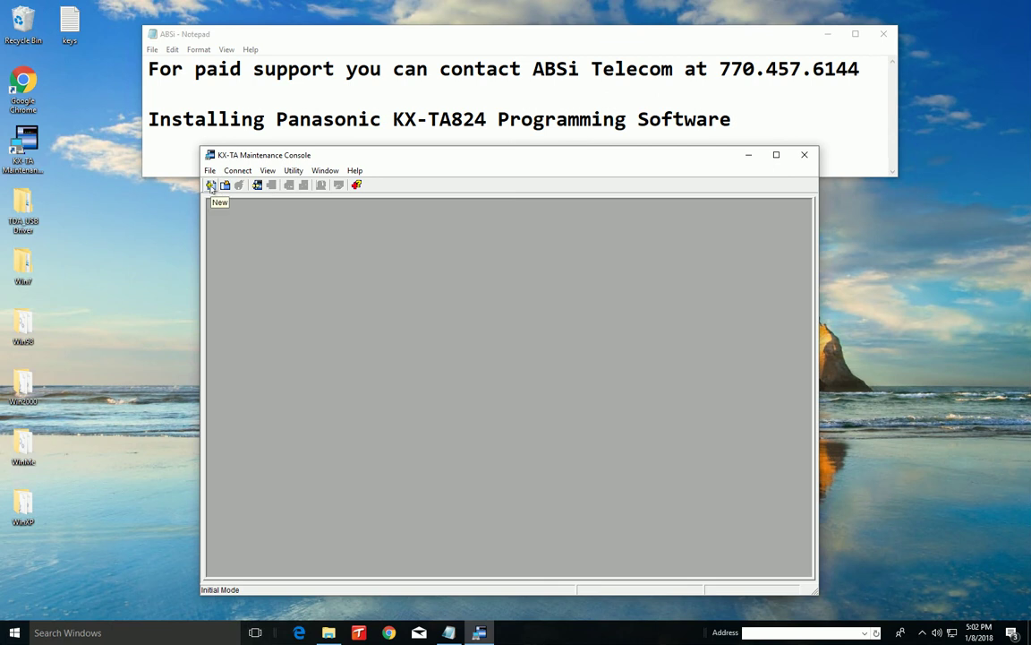
# Start a new Batch Mode configuration, then open the 2.1 Extension Main table and 1.2 System Main settings
pyautogui.click(211, 185)
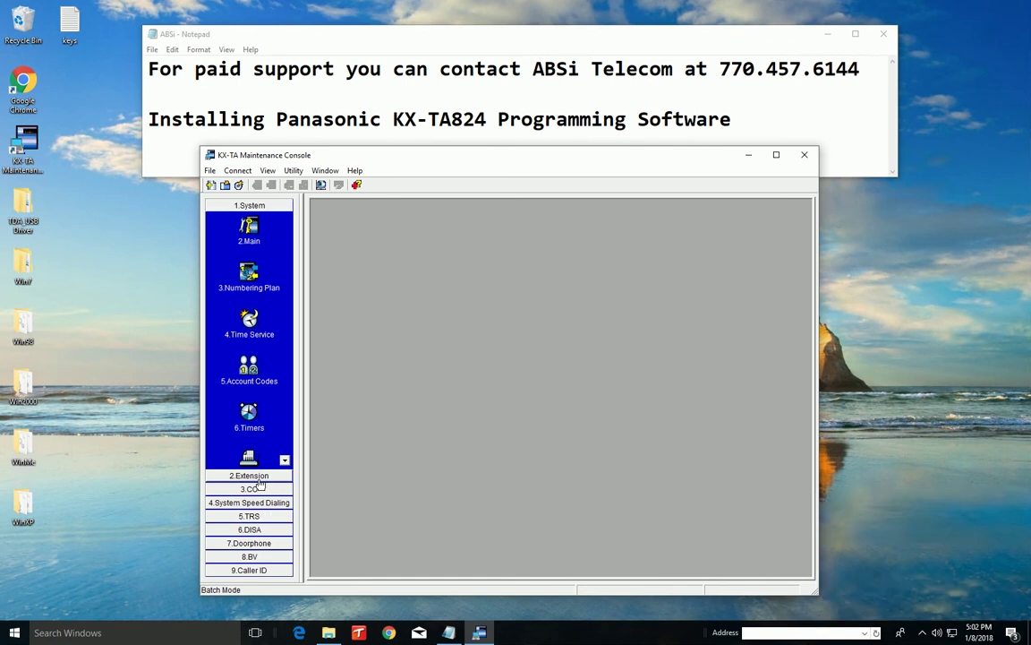
pyautogui.click(249, 516)
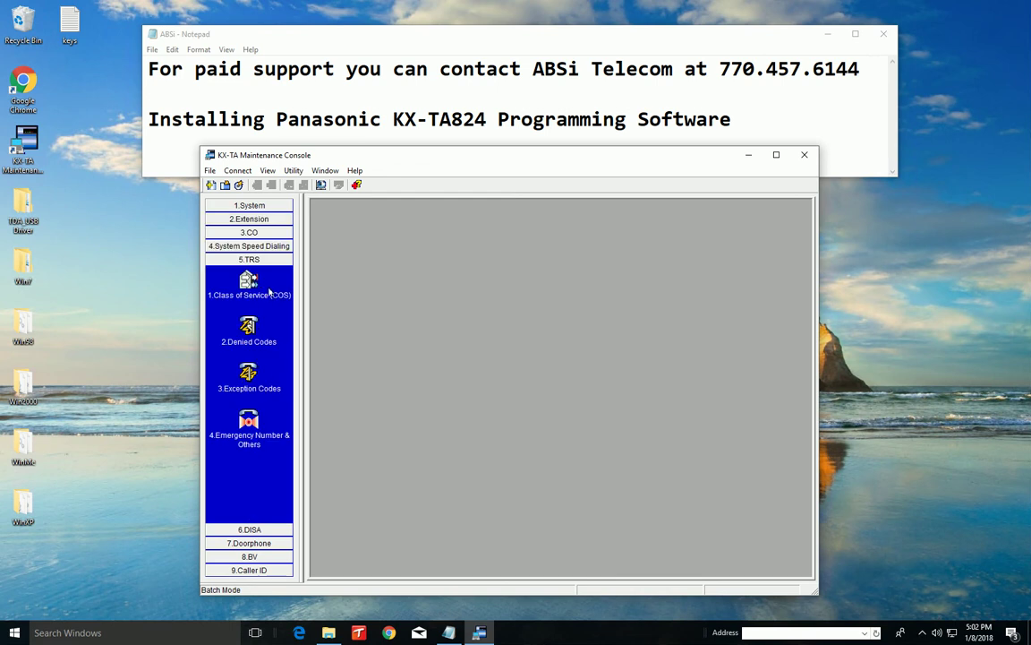
pyautogui.click(249, 218)
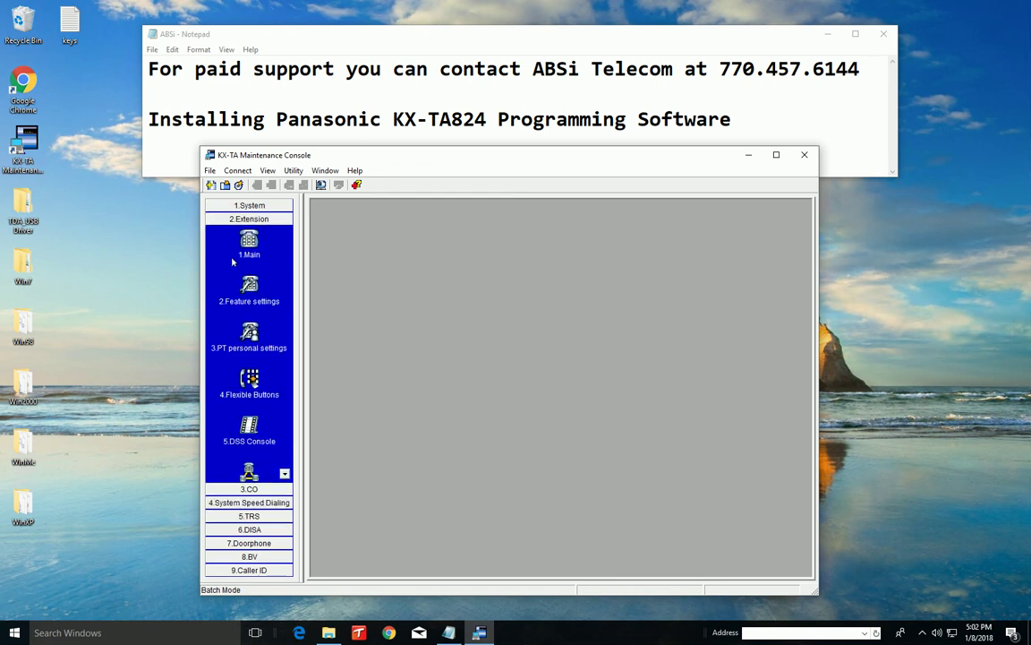
pyautogui.click(249, 242)
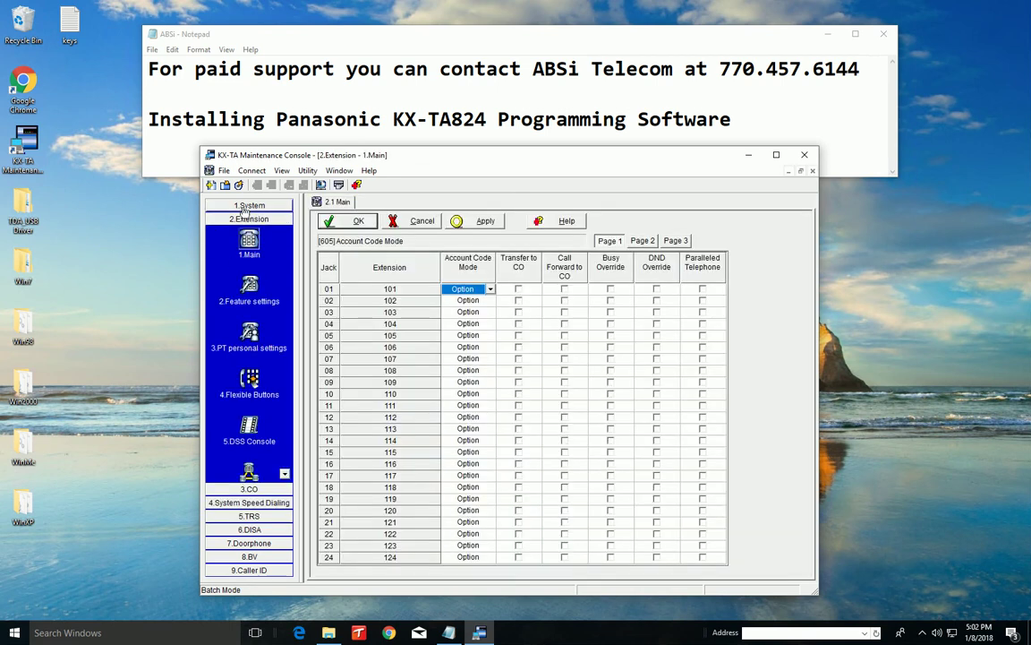
pyautogui.click(242, 207)
pyautogui.click(243, 235)
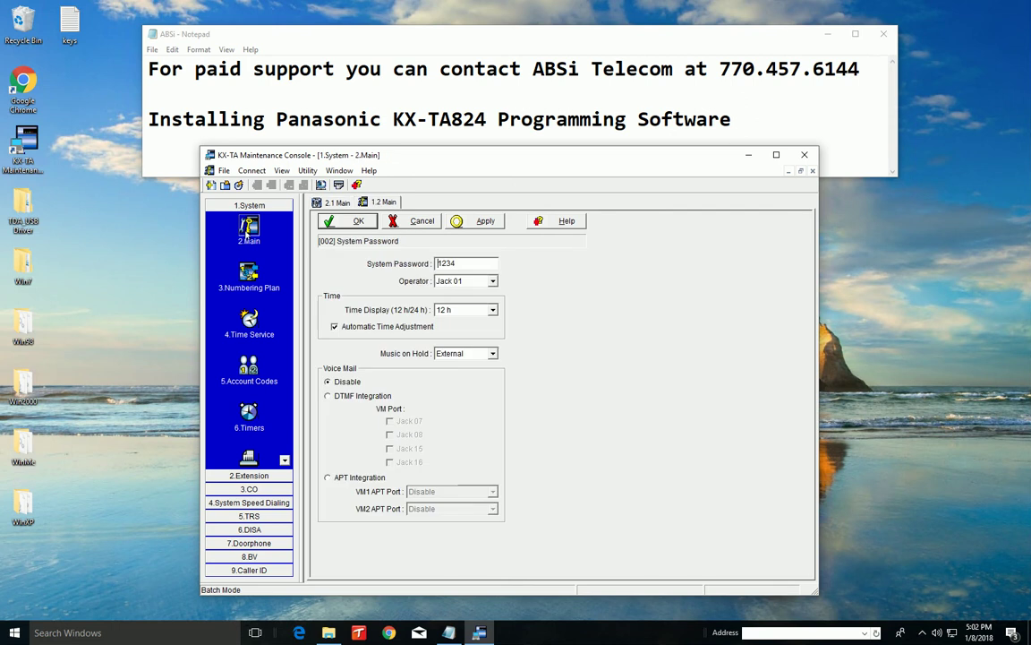